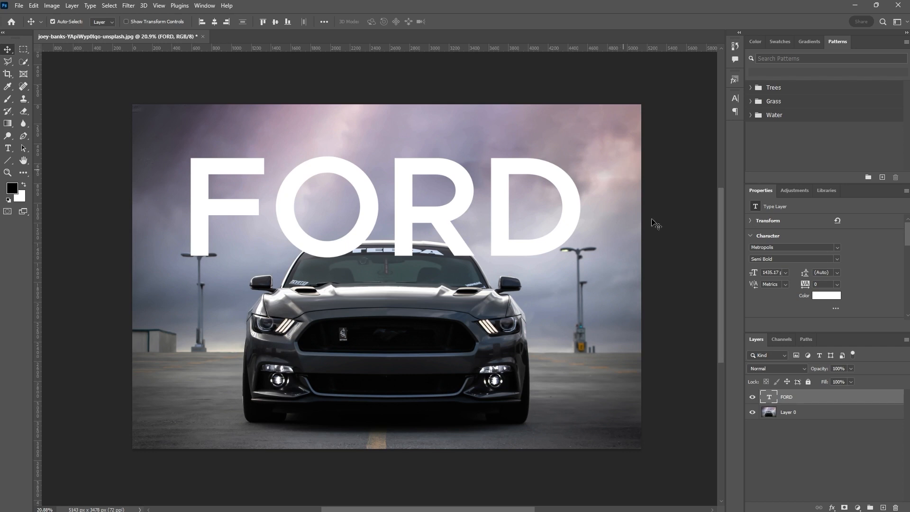
Step: Add a layer mask to the FORD text layer and paint black on it where the letters overlap the car's roof and windshield
left_click(844, 507)
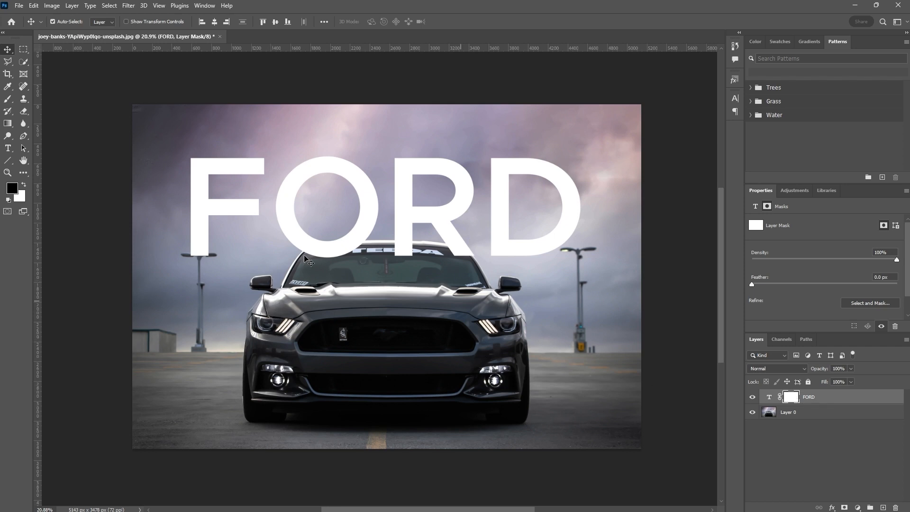
left_click(7, 99)
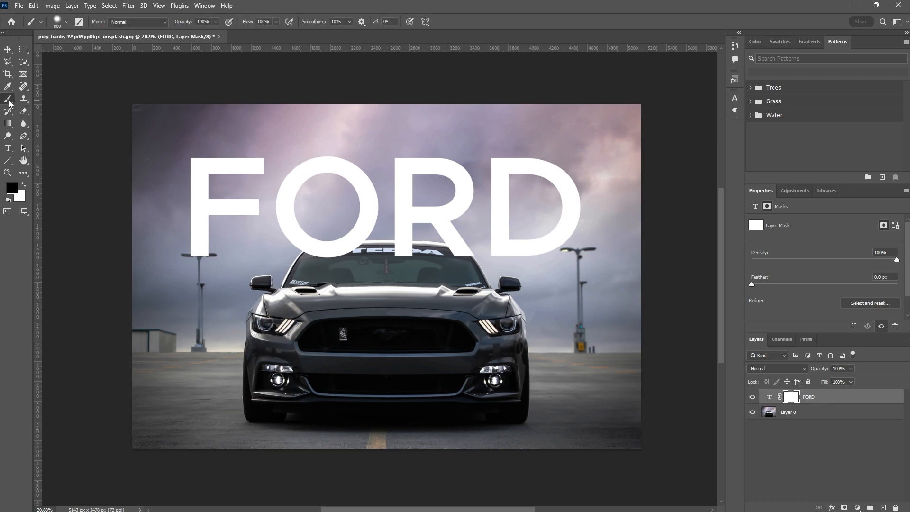
mouse_move(221, 282)
left_mouse_down()
mouse_move(528, 268)
mouse_move(219, 237)
mouse_move(438, 252)
mouse_move(270, 226)
left_mouse_up()
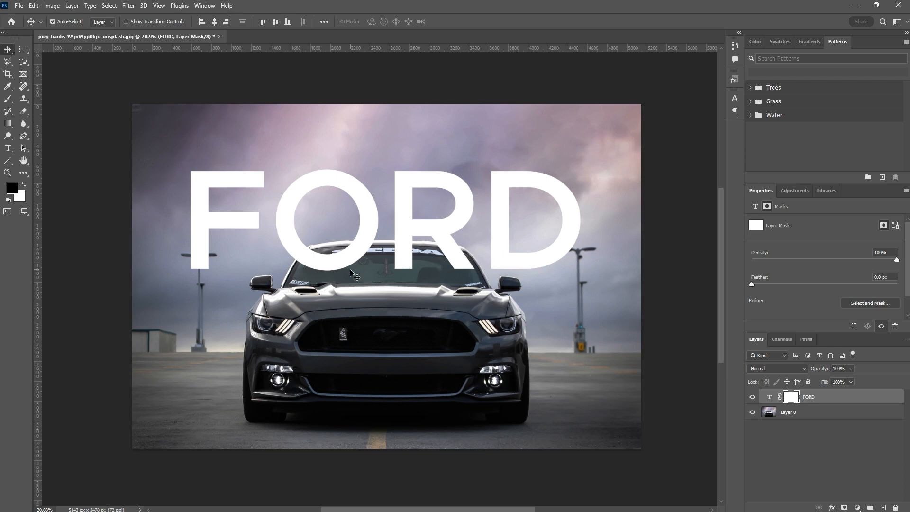
key("b")
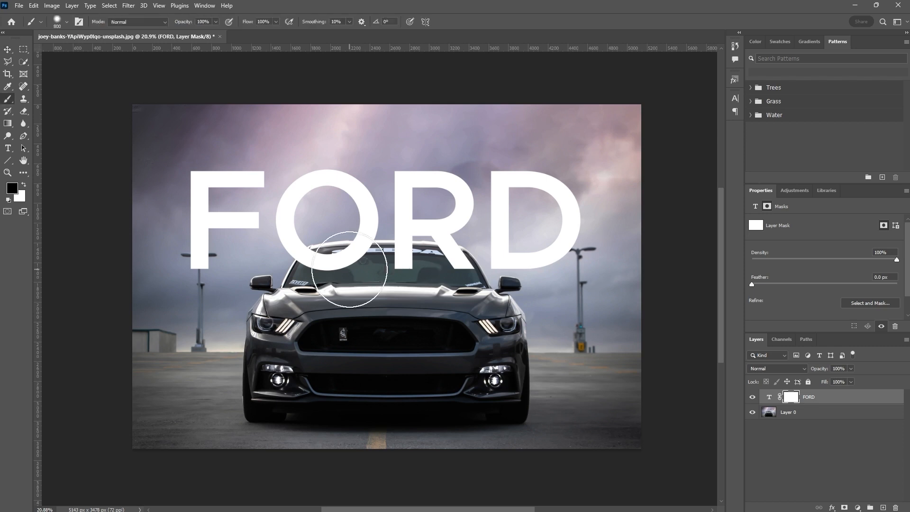
left_click_drag(332, 269, 380, 240)
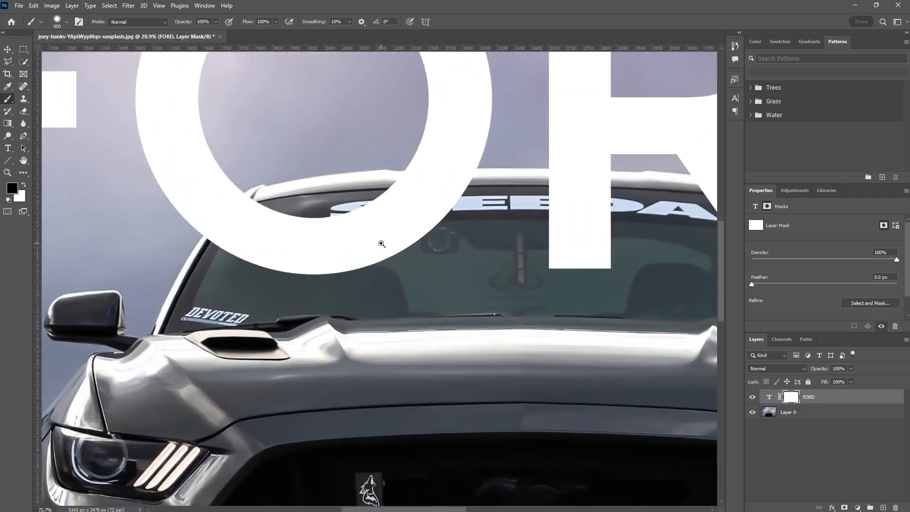
mouse_move(371, 288)
left_mouse_down()
mouse_move(396, 306)
mouse_move(454, 308)
mouse_move(399, 305)
mouse_move(315, 325)
mouse_move(325, 305)
mouse_move(565, 306)
mouse_move(300, 298)
mouse_move(224, 284)
mouse_move(386, 299)
mouse_move(454, 321)
mouse_move(439, 284)
mouse_move(451, 294)
mouse_move(417, 284)
mouse_move(207, 285)
left_mouse_up()
mouse_move(308, 287)
left_mouse_down()
mouse_move(542, 296)
mouse_move(496, 323)
mouse_move(501, 317)
mouse_move(382, 278)
mouse_move(423, 288)
left_mouse_up()
key("v")
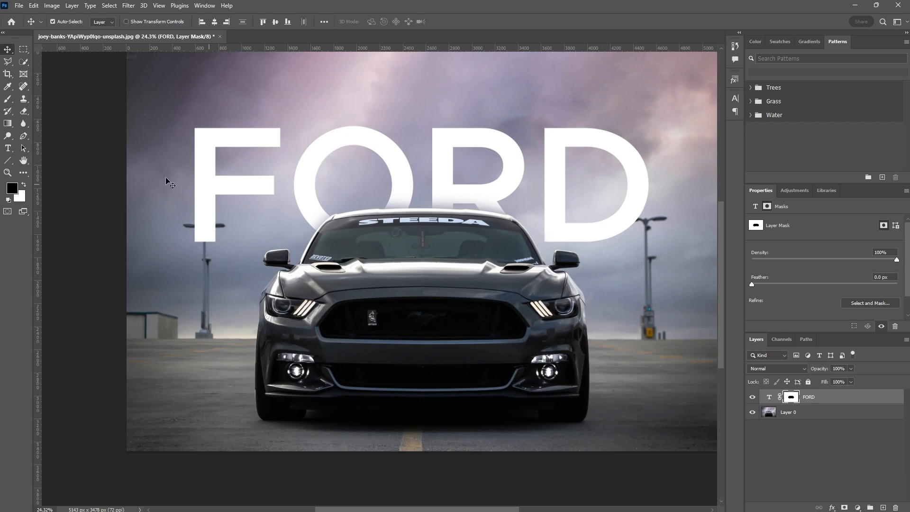
Step: Paint white on the FORD layer mask over the car's roof and windshield to bring back the hidden letter parts
left_click(24, 184)
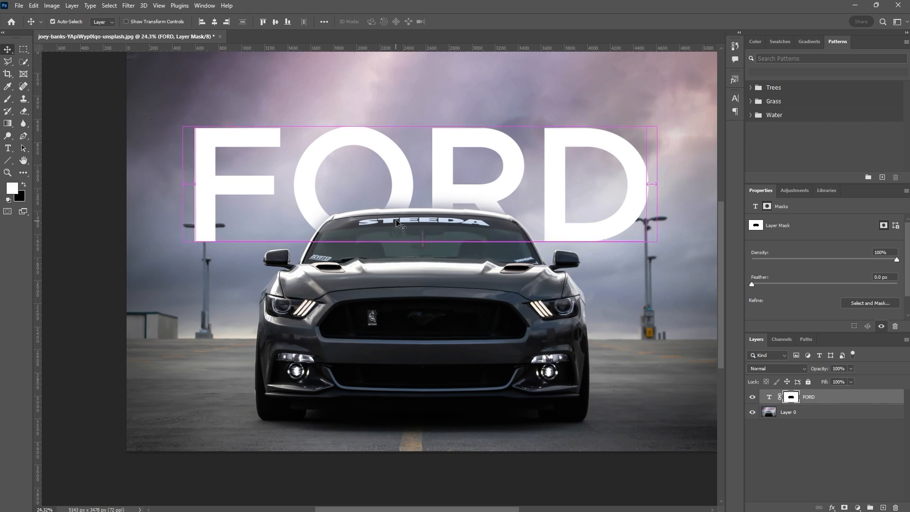
key("b")
mouse_move(388, 231)
left_mouse_down()
mouse_move(409, 221)
mouse_move(384, 254)
mouse_move(399, 238)
mouse_move(319, 228)
mouse_move(496, 241)
mouse_move(508, 223)
mouse_move(512, 257)
mouse_move(516, 250)
mouse_move(490, 239)
mouse_move(351, 230)
mouse_move(533, 238)
left_mouse_up()
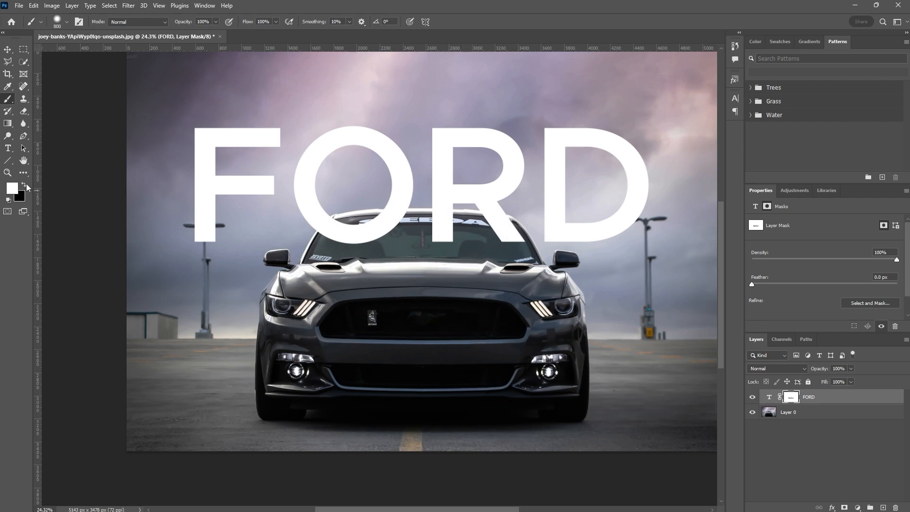
Step: Paint black on the FORD layer mask over the car's roof and windshield to hide the overlapping letter parts
left_click(25, 188)
mouse_move(416, 239)
left_mouse_down()
mouse_move(365, 260)
mouse_move(449, 255)
mouse_move(350, 261)
mouse_move(518, 257)
mouse_move(341, 263)
left_mouse_up()
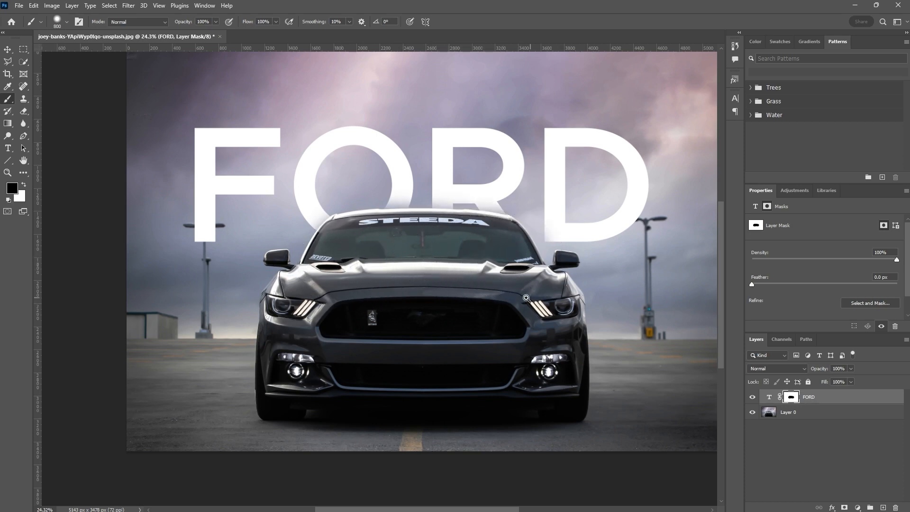
scroll(520, 280, "down", 2)
mouse_move(508, 301)
left_mouse_down()
mouse_move(458, 299)
mouse_move(482, 302)
left_mouse_up()
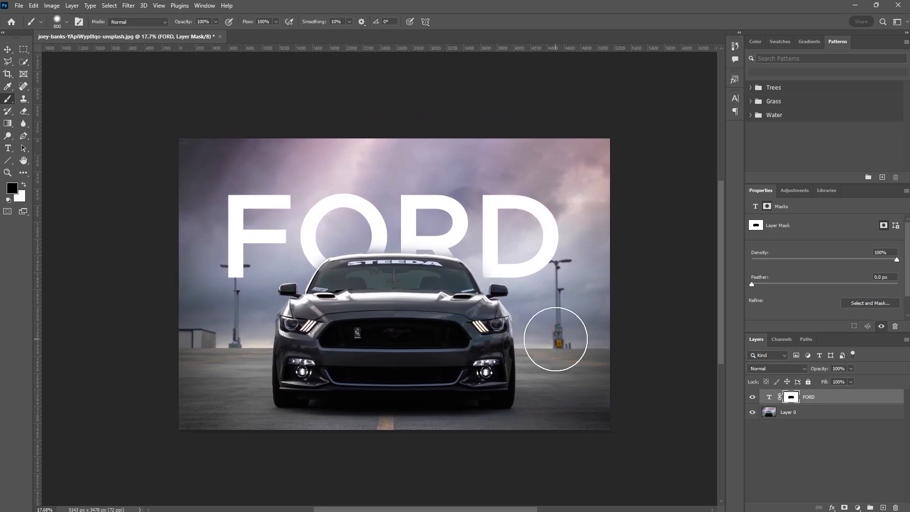
Step: View the FORD layer mask on its own, return to the composite image, and make the mask active
left_click(793, 401, "alt")
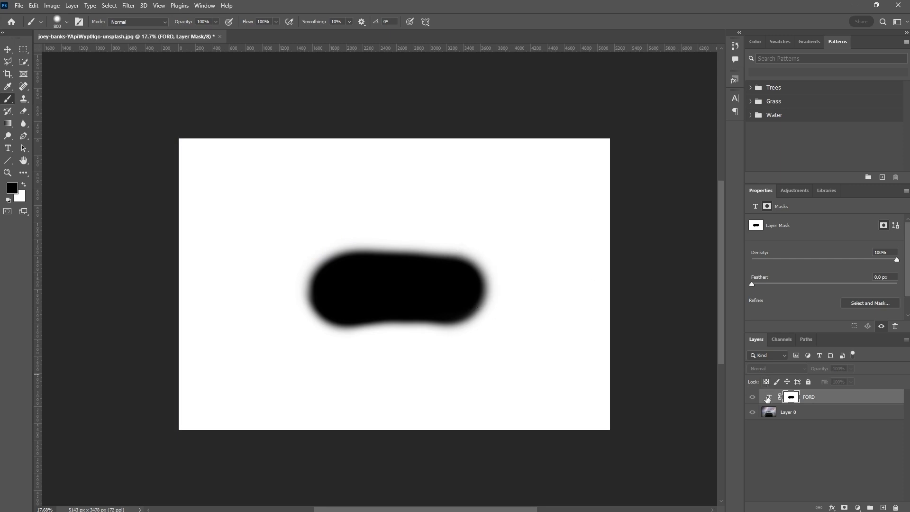
left_click(767, 399)
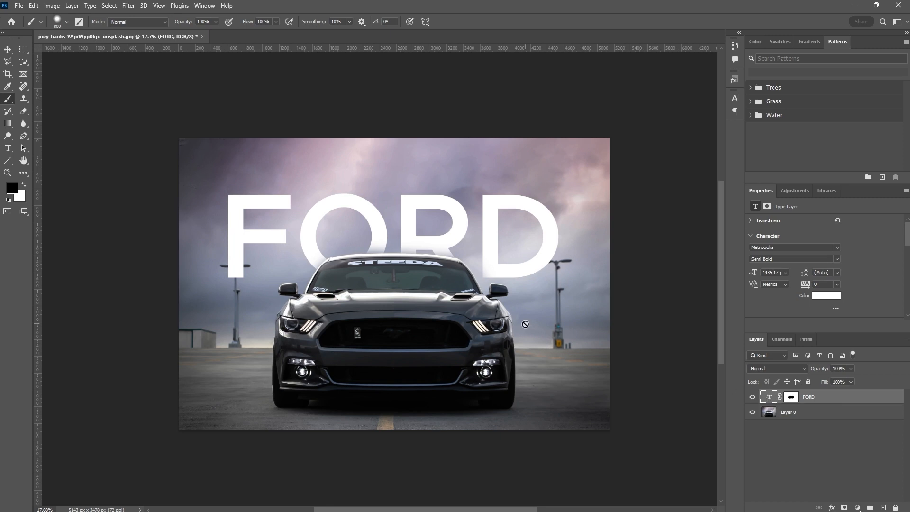
left_click(793, 399)
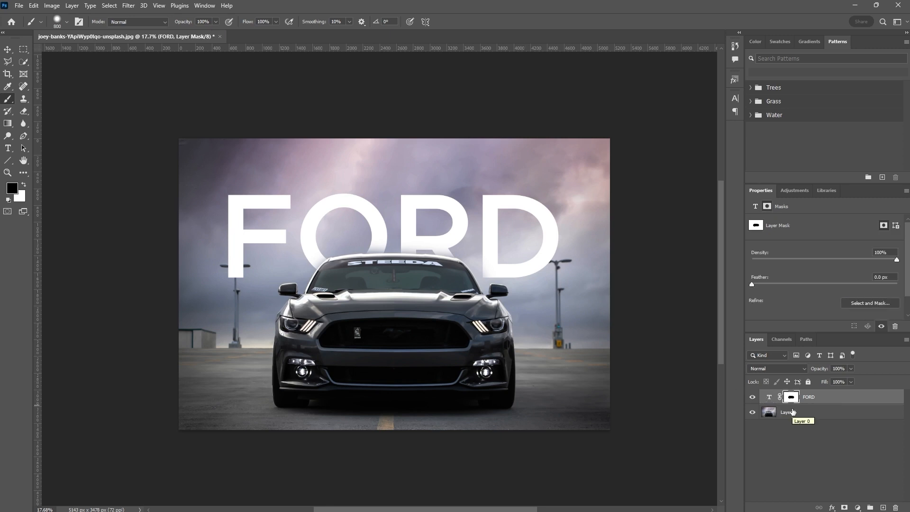
Step: Toggle the FORD layer's visibility and its layer mask to compare the image with and without them
left_click(753, 399)
left_click(752, 399)
left_click(752, 398)
left_click(752, 399)
left_click(791, 400, "shift")
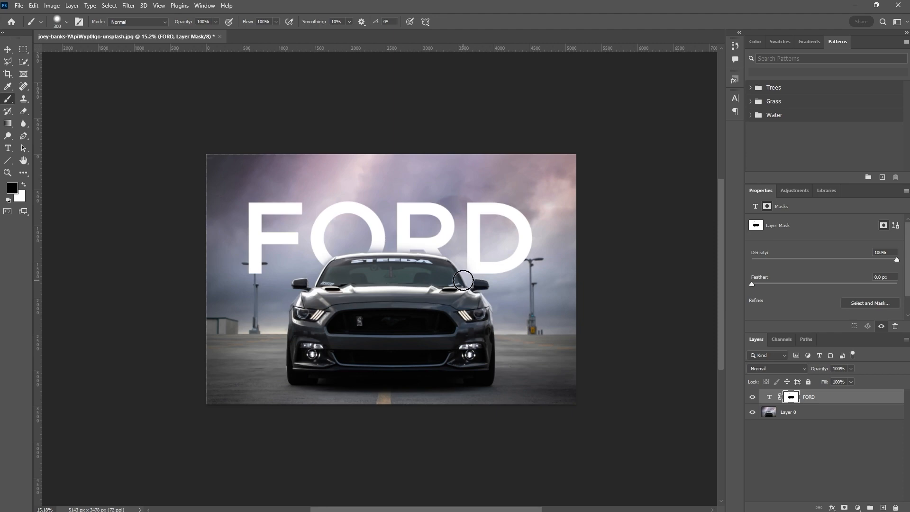
Step: Rasterize the FORD text layer and erase the top of the letter O directly with the Eraser
scroll(355, 212, "up", 1)
scroll(355, 212, "up", 3)
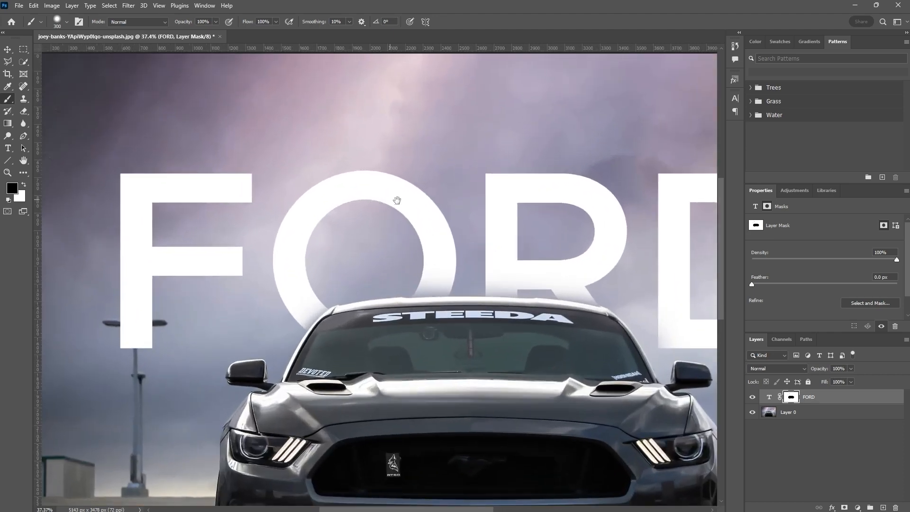
left_click(769, 398)
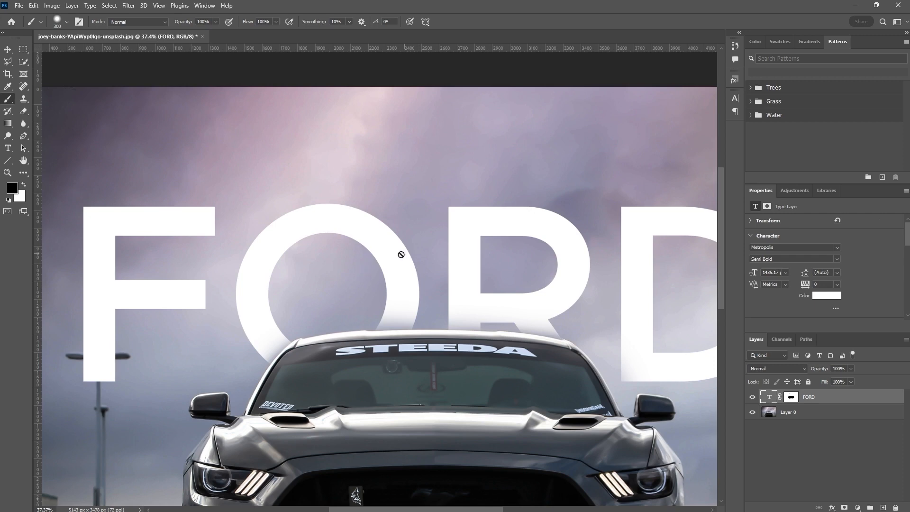
key("e")
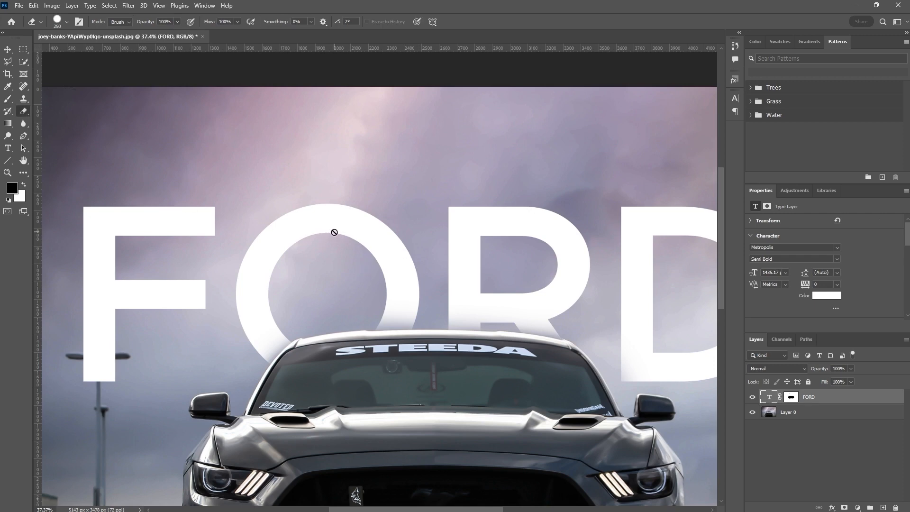
left_click(334, 235)
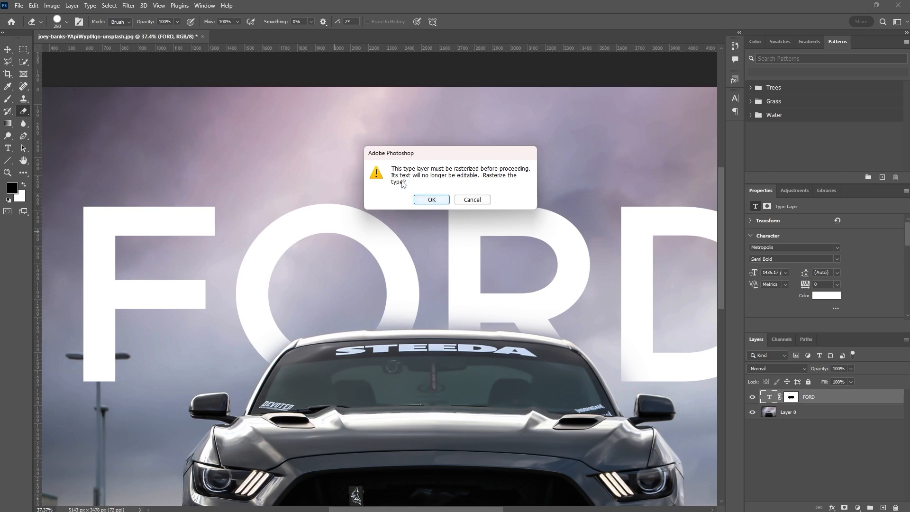
left_click(431, 199)
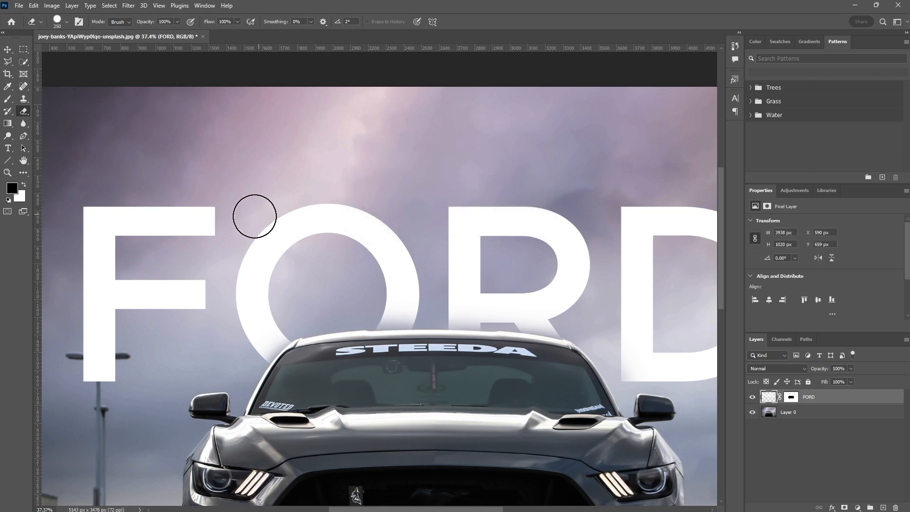
mouse_move(249, 222)
left_mouse_down()
mouse_move(300, 208)
mouse_move(255, 225)
mouse_move(347, 214)
mouse_move(265, 237)
mouse_move(361, 209)
mouse_move(304, 234)
mouse_move(280, 257)
left_mouse_up()
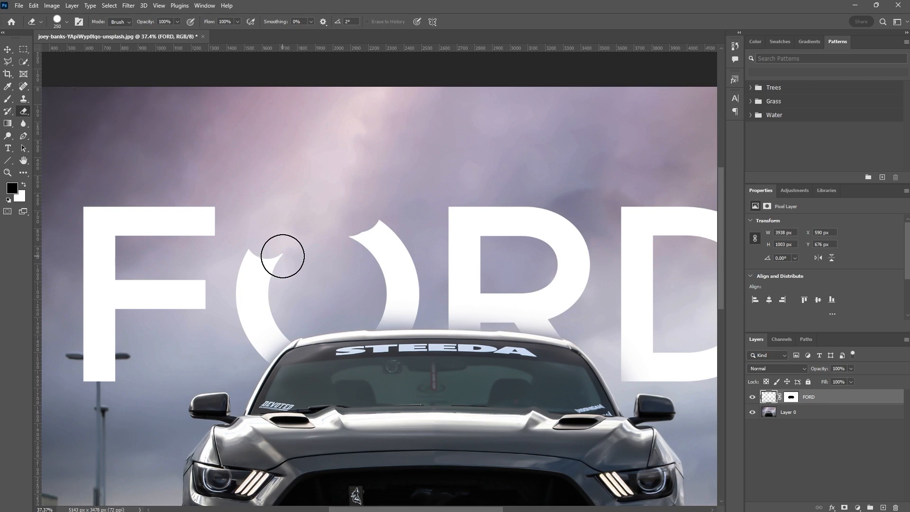
Step: Undo the Eraser strokes on the letter O, stepping back and forth through the last one
key("ctrl+z")
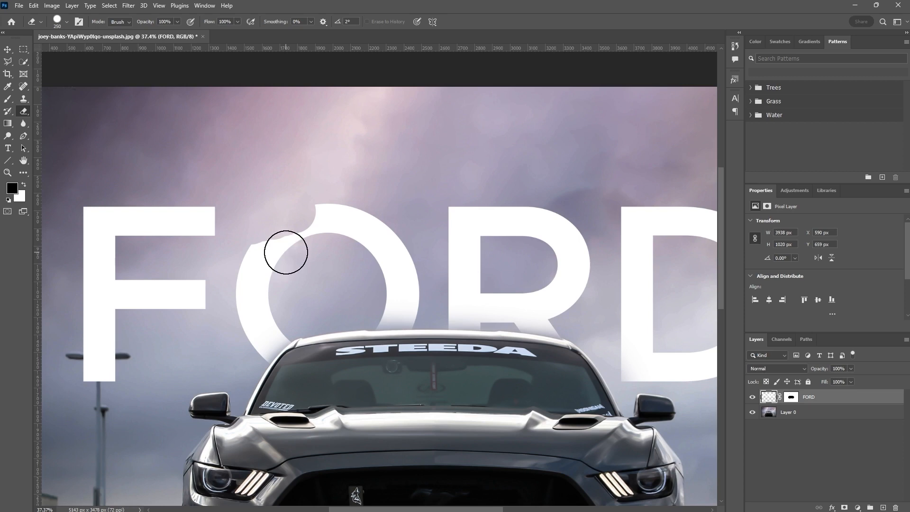
key("ctrl+z")
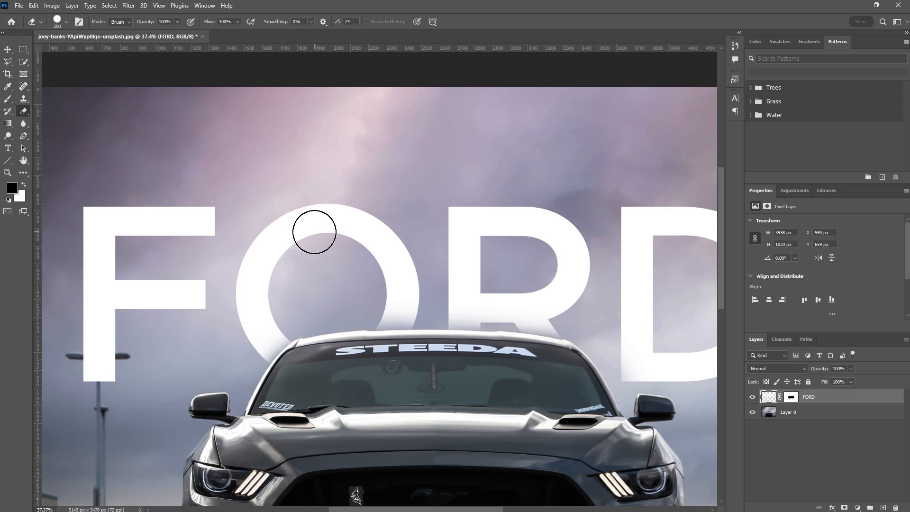
key("ctrl+shift+z")
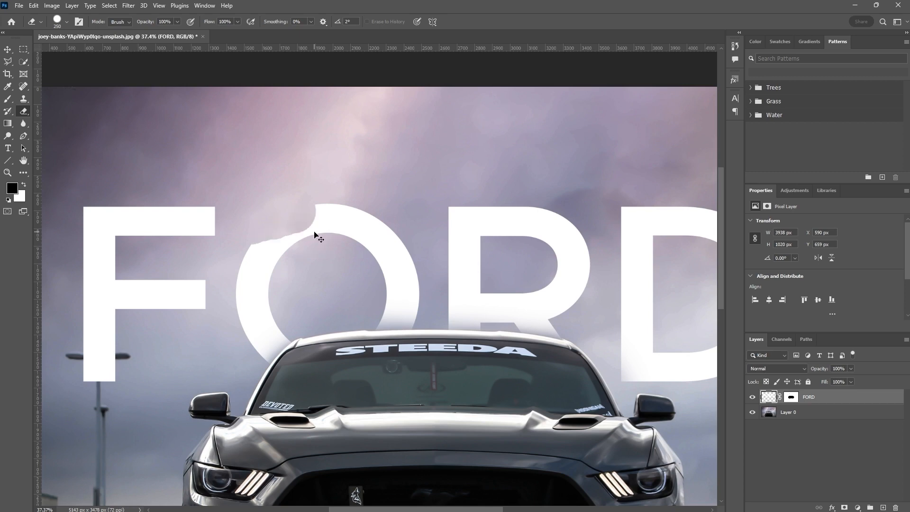
key("ctrl+z")
Step: Erase the upper-left part of the rasterized letter O with the Eraser
left_click_drag(301, 228, 319, 214)
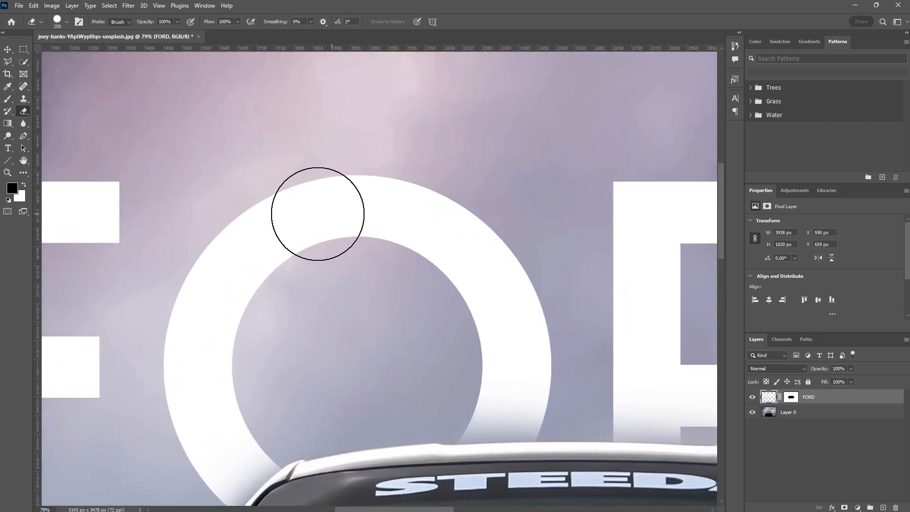
left_click(227, 208)
mouse_move(233, 205)
left_mouse_down()
mouse_move(297, 180)
mouse_move(347, 176)
mouse_move(345, 199)
left_mouse_up()
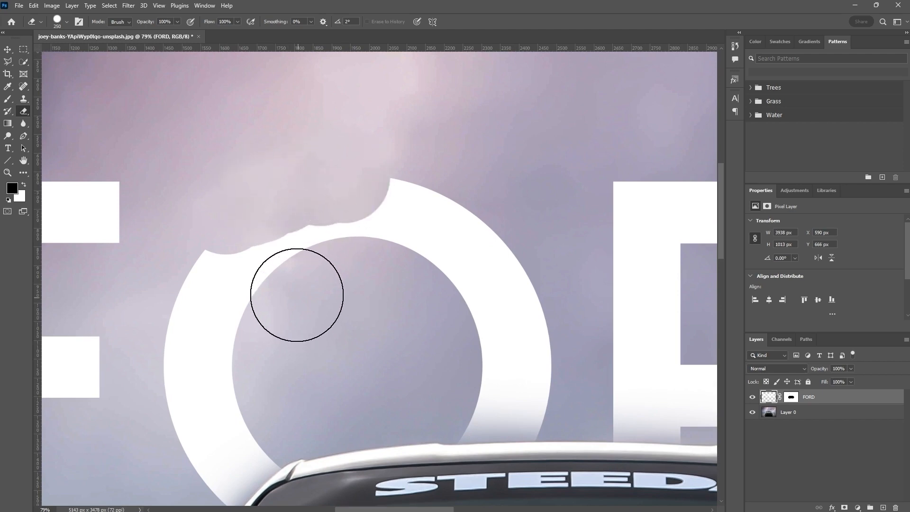
left_click(340, 178)
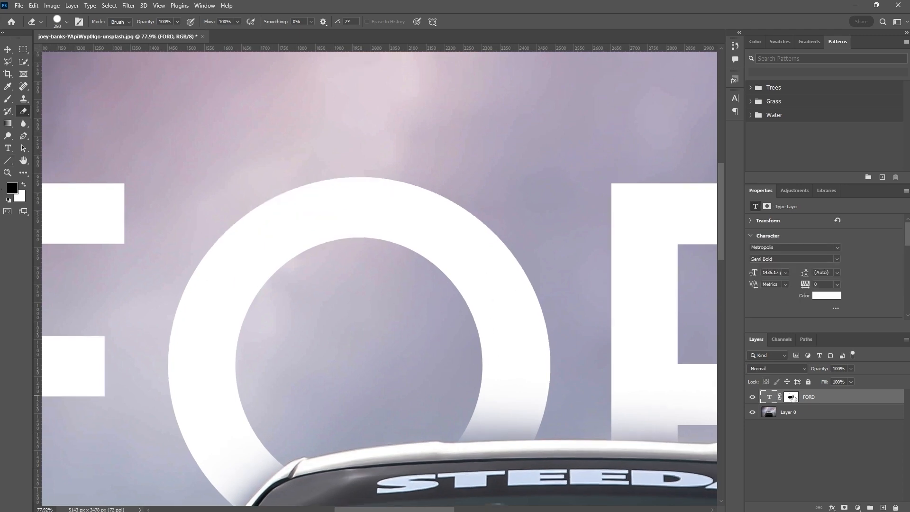
Step: Paint black with the Brush on the FORD layer mask over the letter O's top and right side, and restore the O with white
left_click(792, 398)
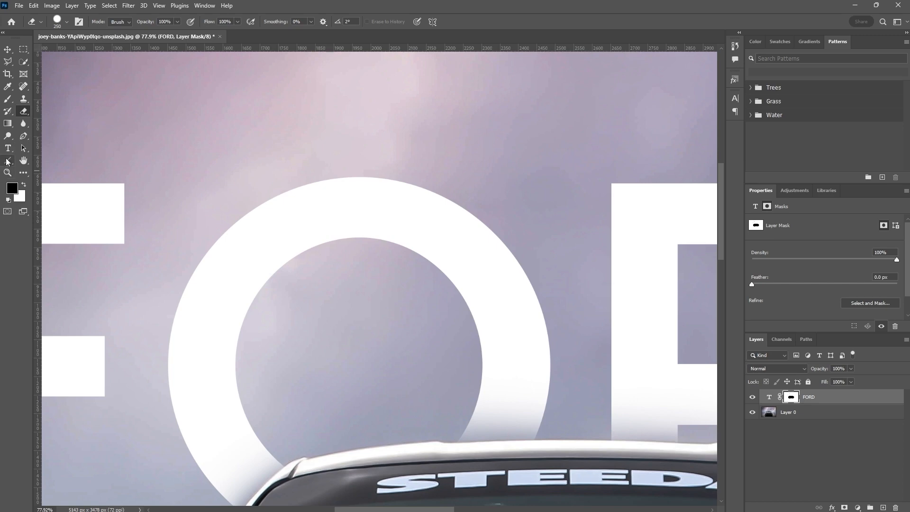
left_click(8, 99)
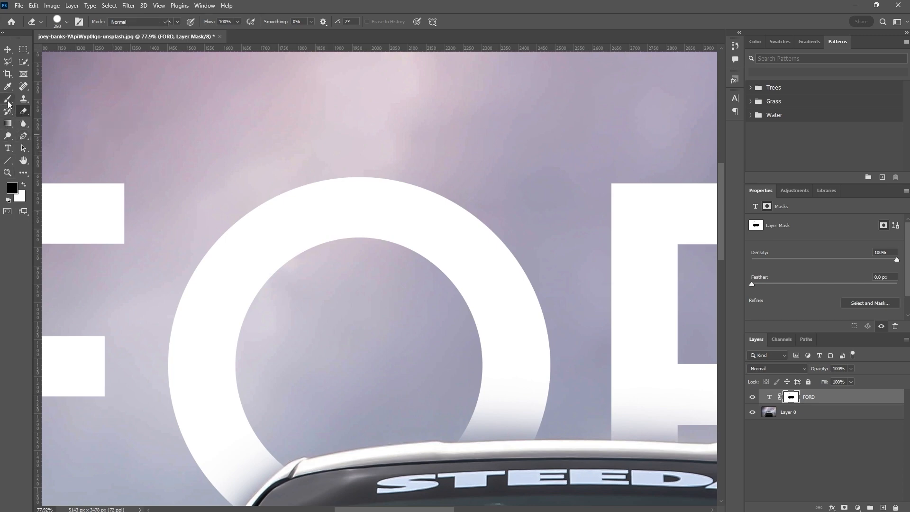
mouse_move(472, 431)
left_mouse_down()
mouse_move(543, 369)
mouse_move(454, 267)
mouse_move(350, 260)
mouse_move(425, 244)
mouse_move(461, 413)
left_mouse_up()
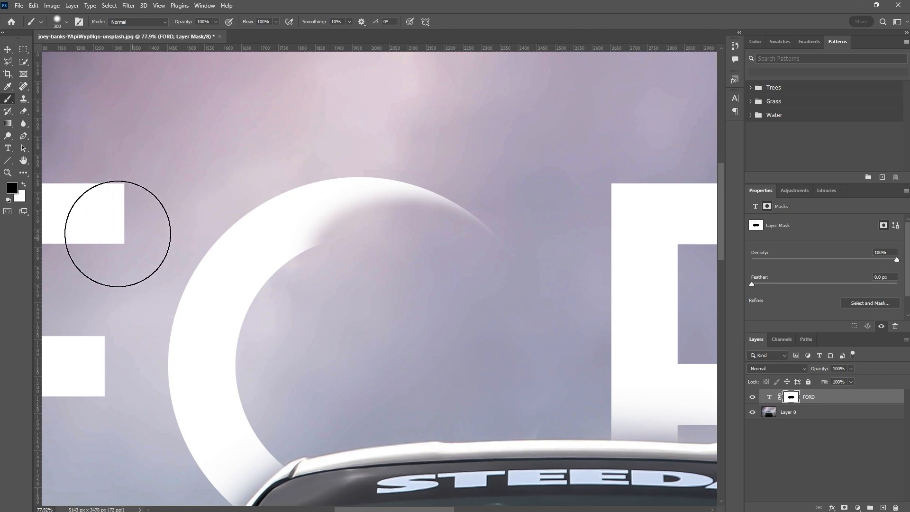
left_click(24, 186)
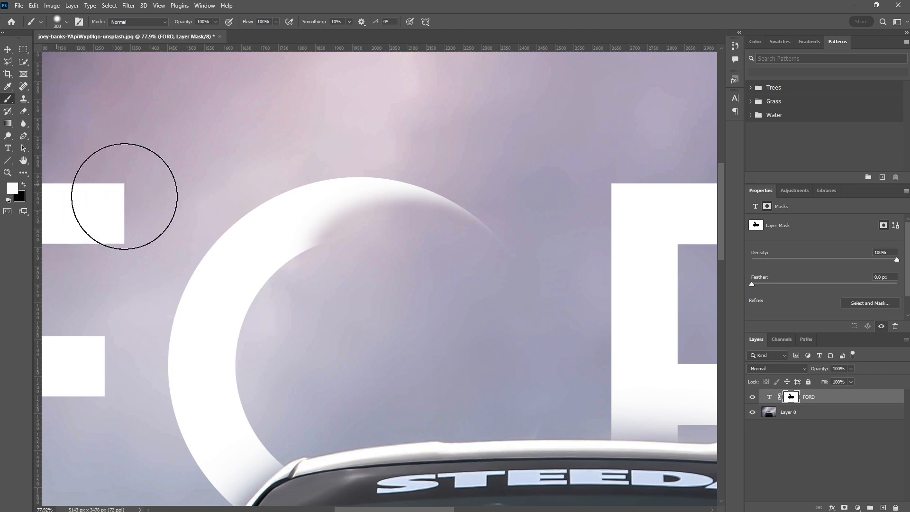
mouse_move(319, 231)
left_mouse_down()
mouse_move(472, 240)
mouse_move(530, 338)
mouse_move(534, 428)
mouse_move(492, 511)
mouse_move(357, 511)
mouse_move(196, 492)
mouse_move(242, 494)
mouse_move(515, 411)
mouse_move(527, 319)
left_mouse_up()
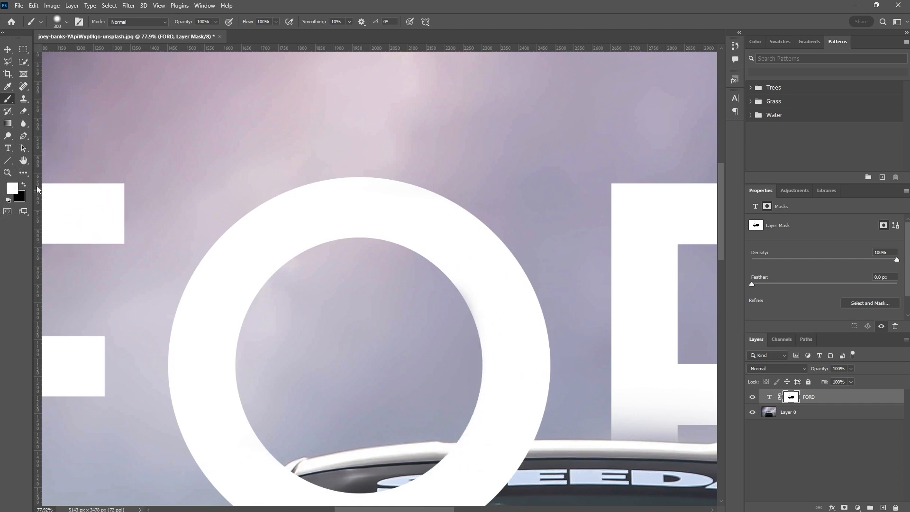
Step: Paint black on the mask over the upper inner edges of the letter O, and paint back its left edge with white
left_click(25, 185)
left_click_drag(300, 341, 272, 315)
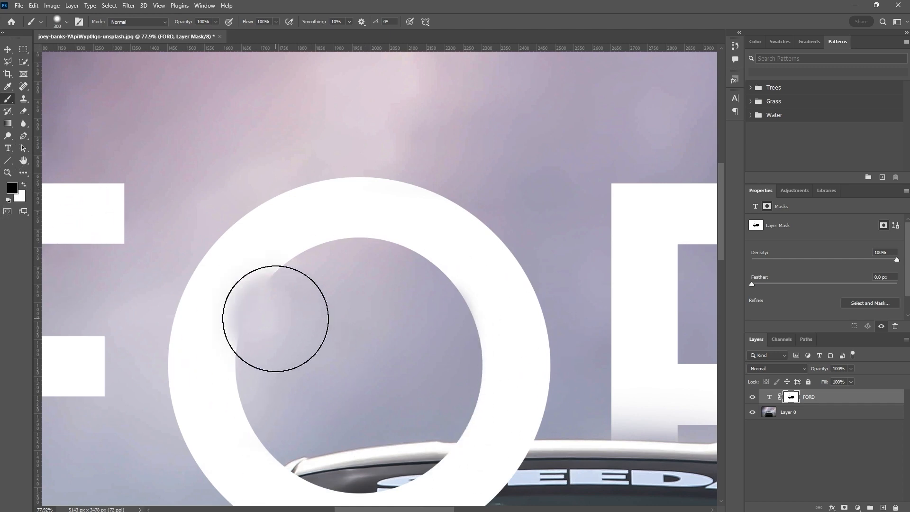
left_click_drag(421, 301, 420, 305)
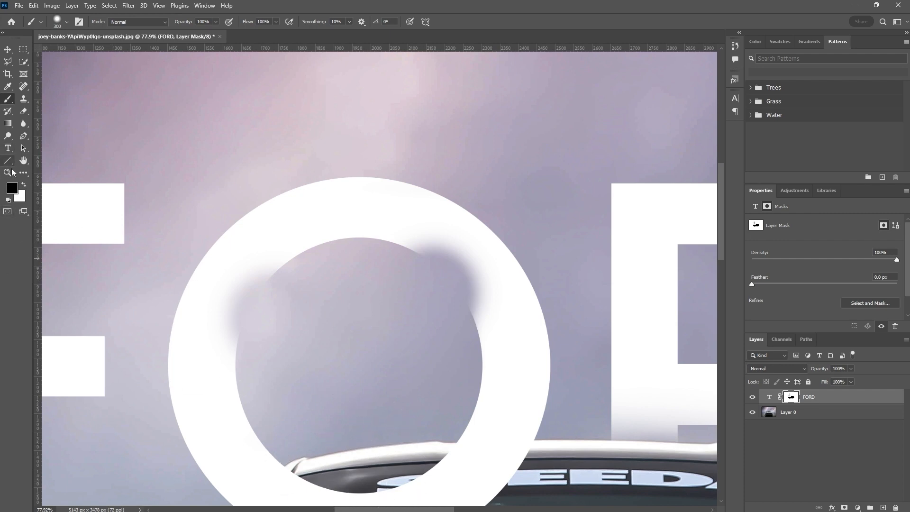
left_click(25, 185)
left_click_drag(239, 349, 264, 308)
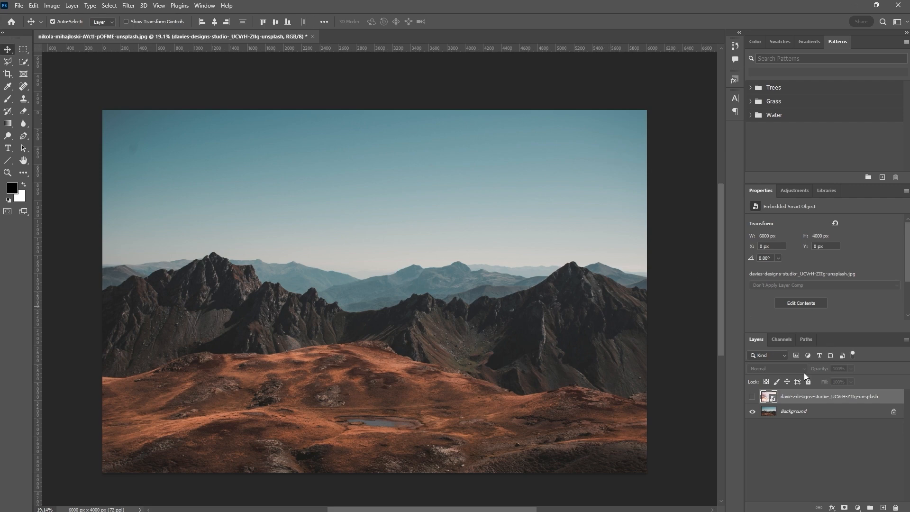
Step: Show the pink cloud sky layer above the mountain background
left_click(752, 398)
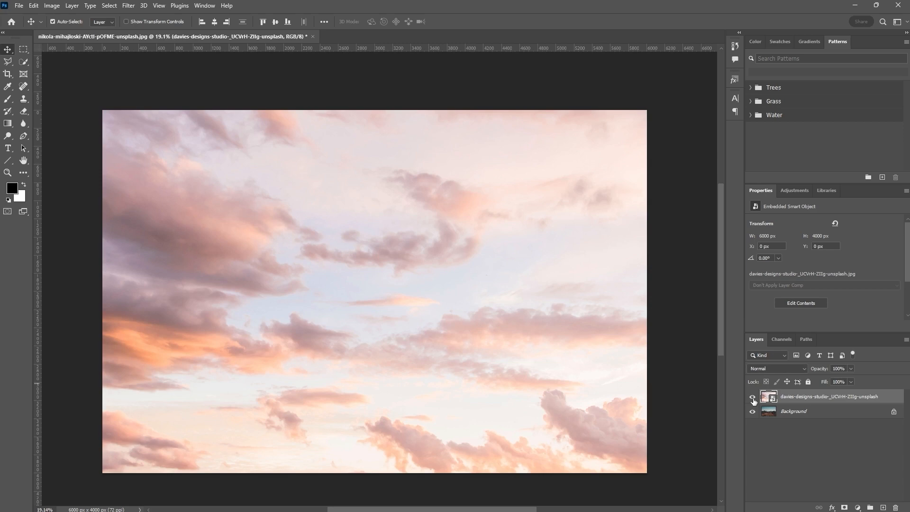
Step: Hide the pink cloud layer and select the sky on the Background layer with the automatic sky selection
left_click(753, 398)
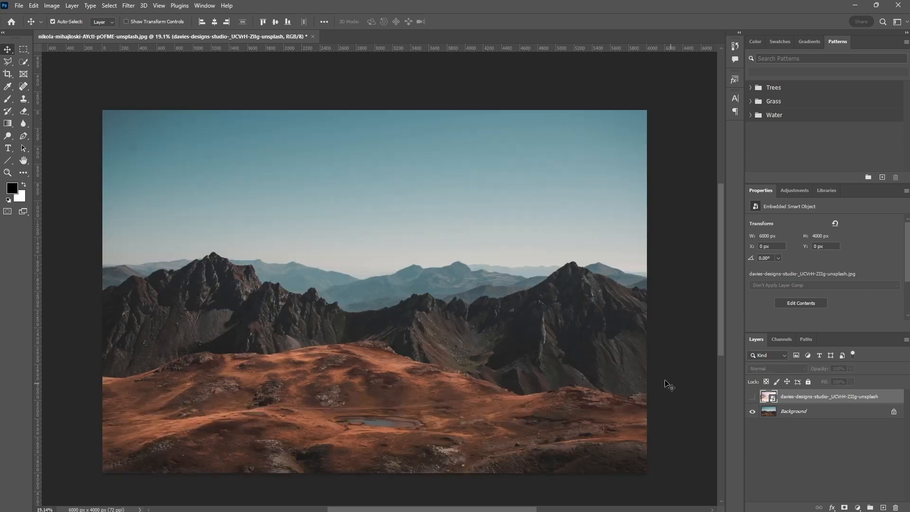
left_click(810, 417)
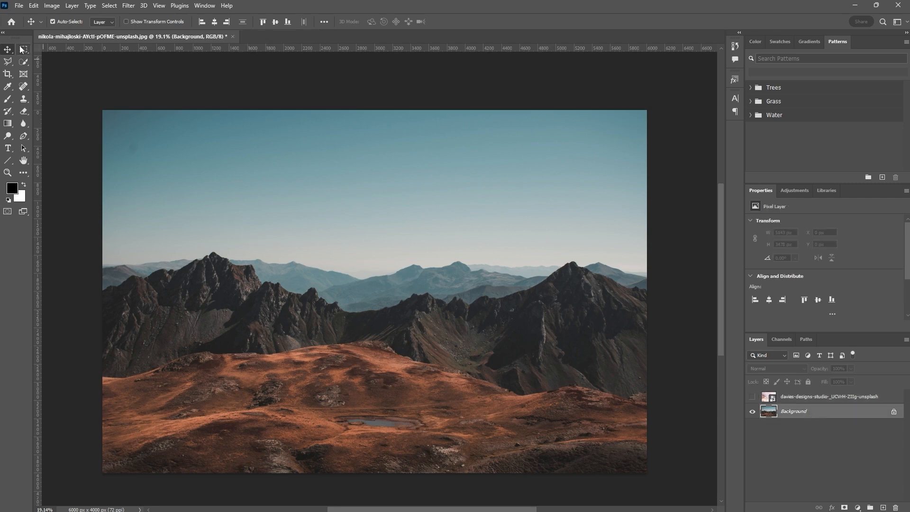
left_click(108, 5)
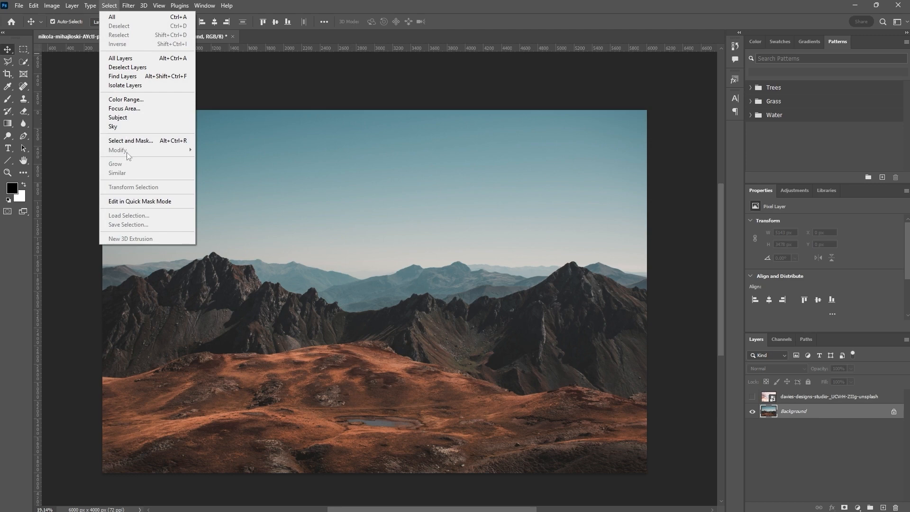
left_click(127, 126)
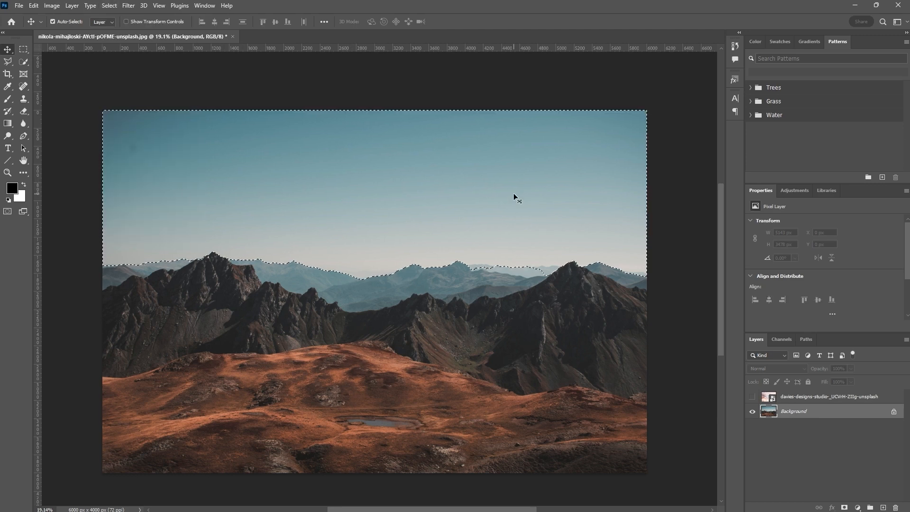
Step: Show the pink cloud layer again and add a layer mask to it from the sky selection
left_click(806, 398)
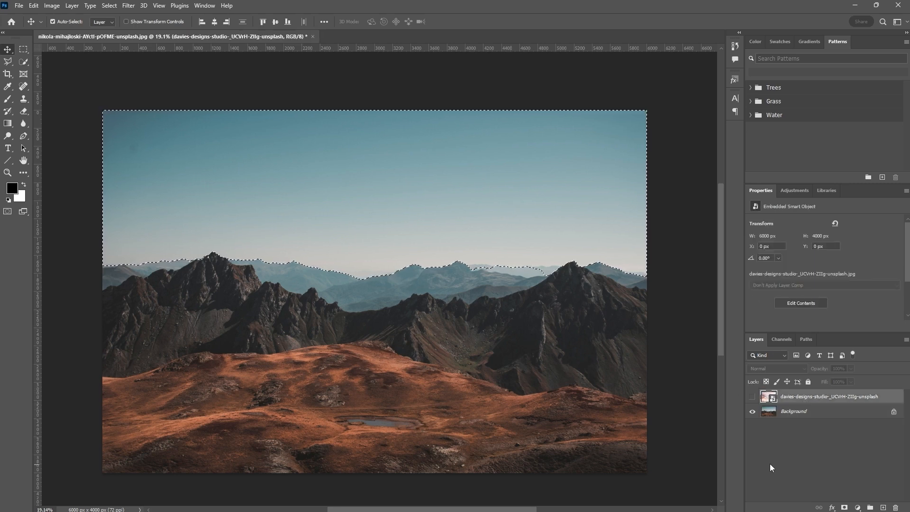
left_click(752, 396)
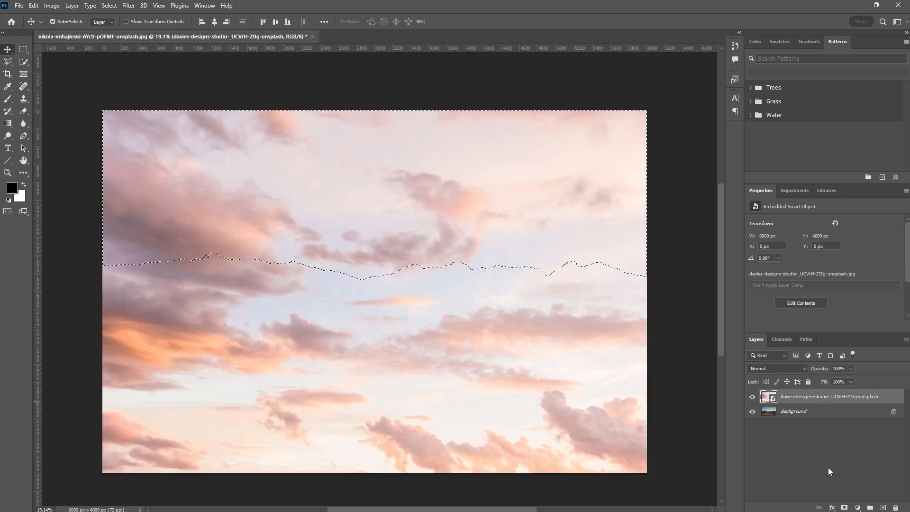
left_click(844, 508)
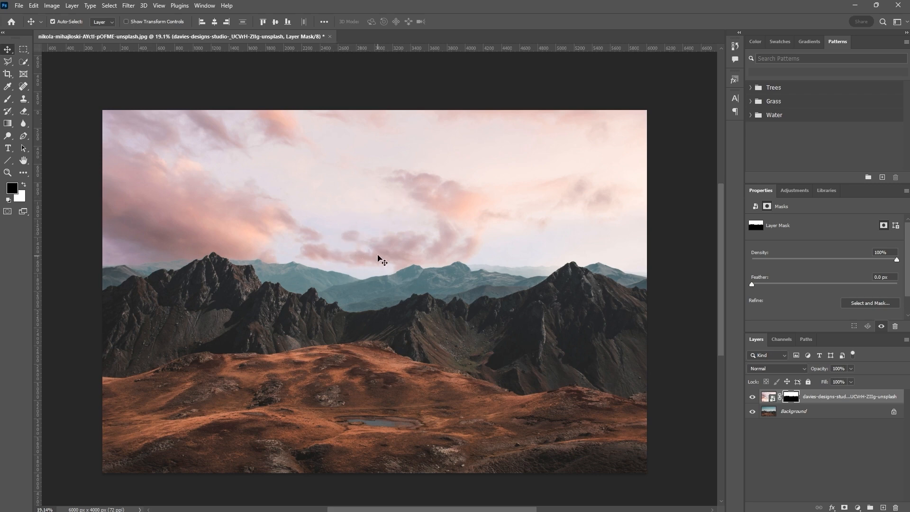
Step: Try to move the cloud layer upward together with its linked mask, and undo both moves
left_click_drag(379, 260, 381, 200)
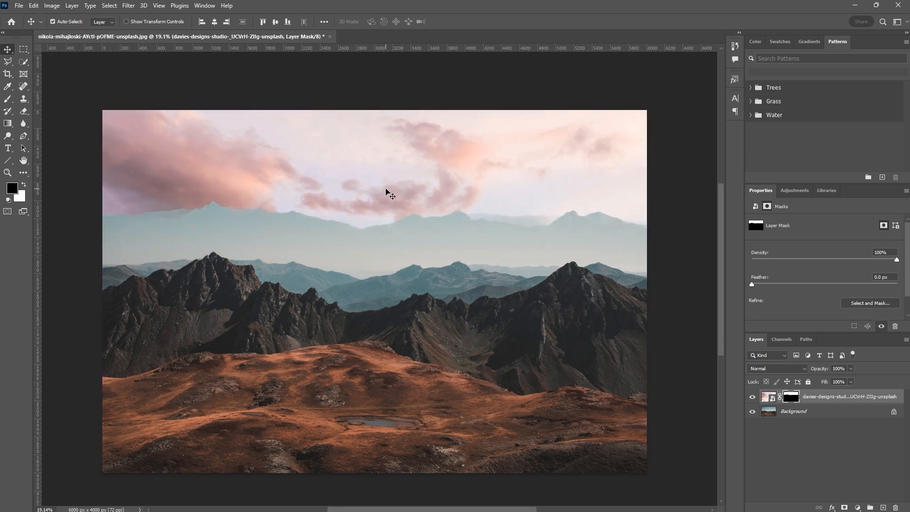
left_click_drag(387, 191, 387, 170)
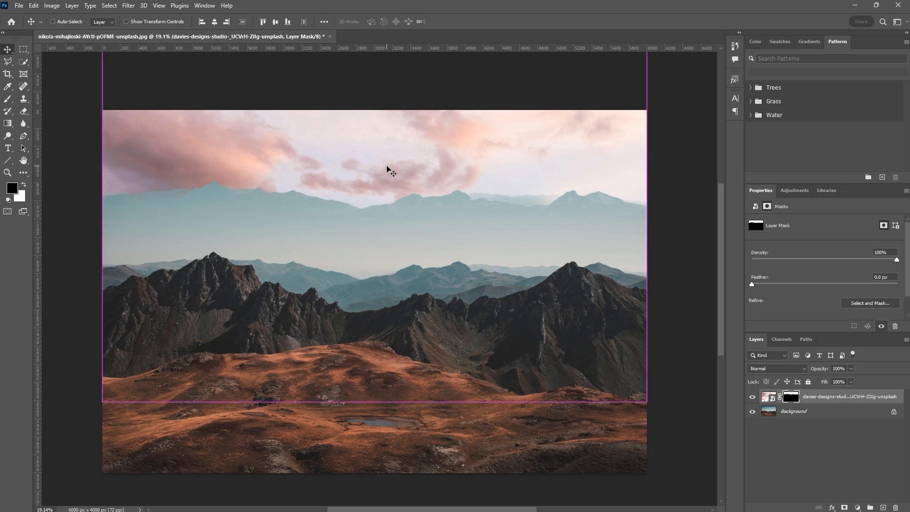
key("ctrl+z")
key("ctrl+z")
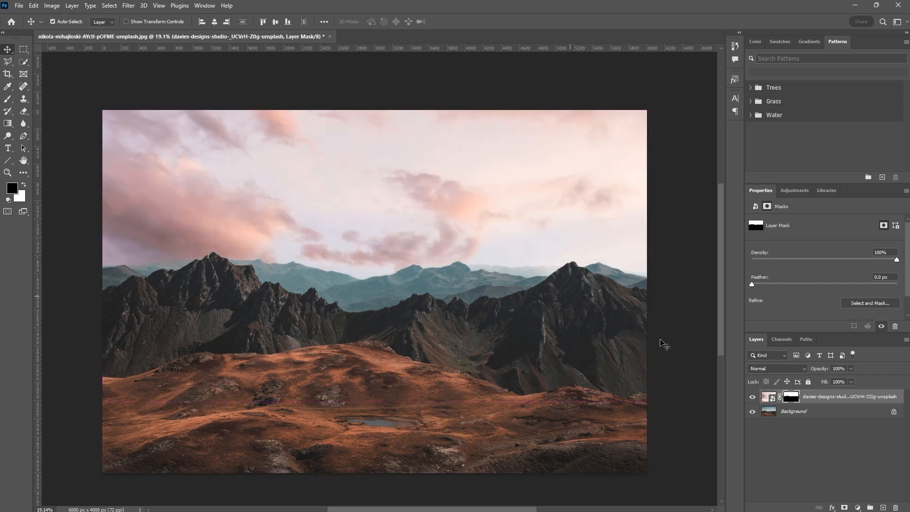
Step: Unlink the cloud image from its layer mask and move only the clouds up to Y -1666 px
left_click(767, 397)
left_click_drag(387, 237, 361, 190)
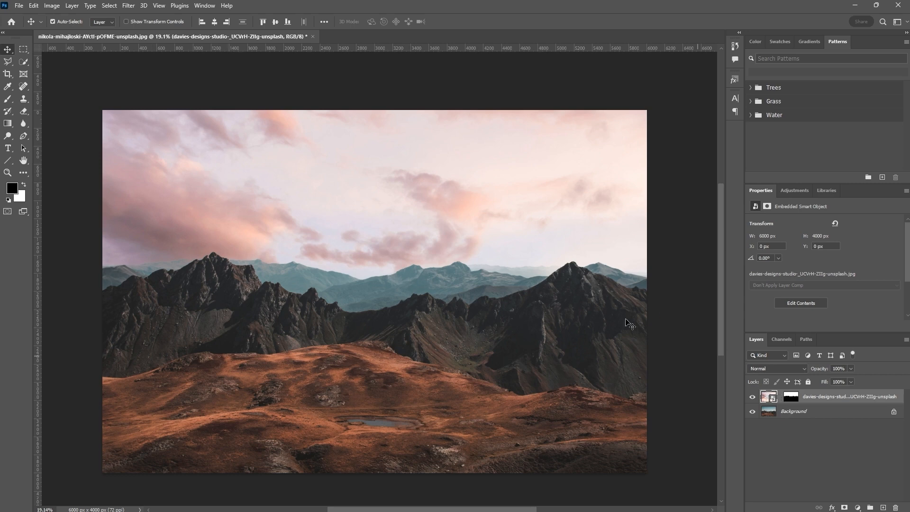
left_click_drag(380, 238, 375, 188)
left_click_drag(384, 220, 396, 183)
left_click_drag(399, 232, 400, 256)
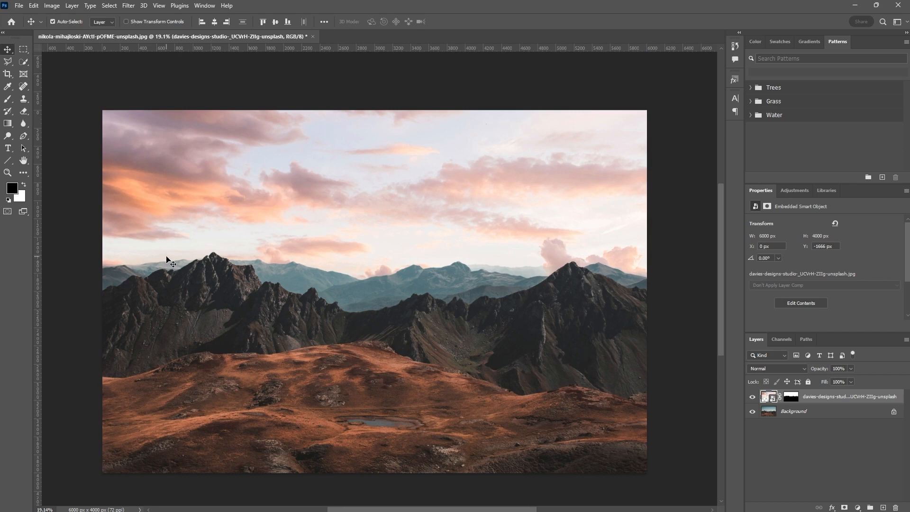
Step: Paint black with the Brush on the cloud layer mask along the hazy distant ridges on both sides of the large right-hand peak
scroll(413, 256, "down", 1)
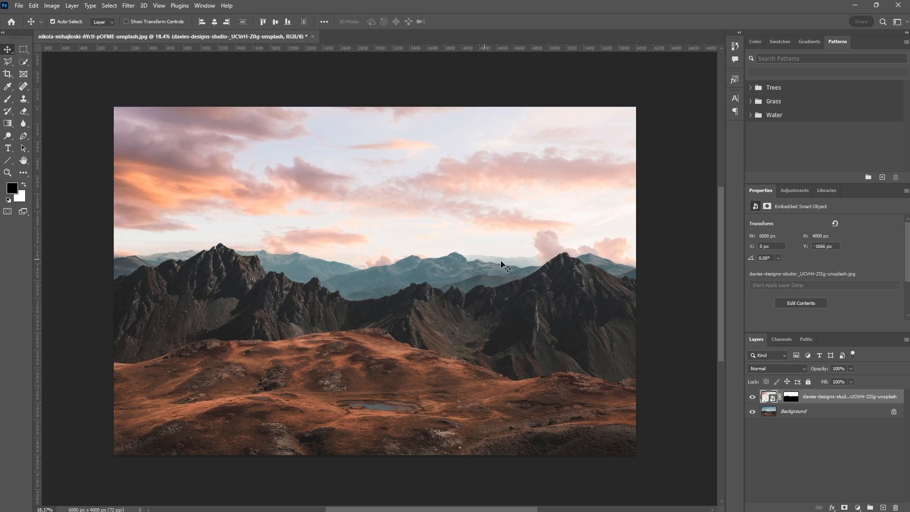
scroll(493, 263, "up", 10)
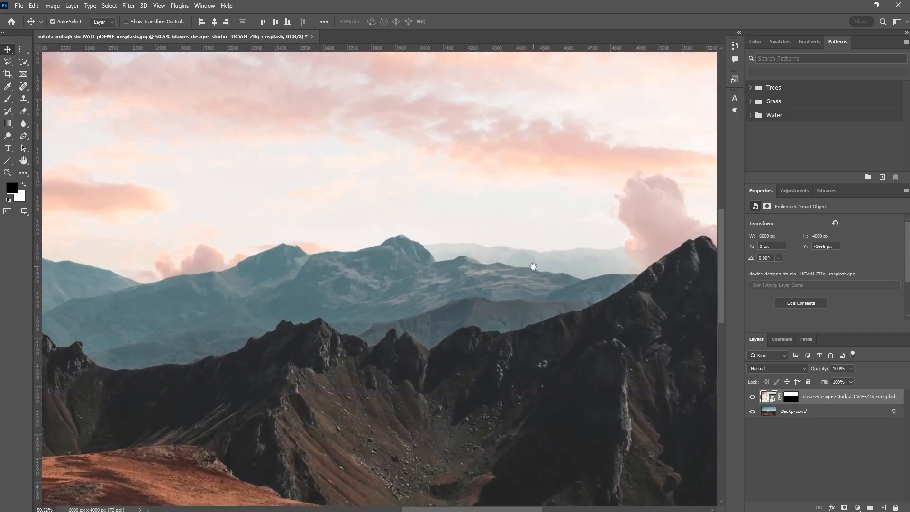
left_click_drag(533, 267, 398, 272)
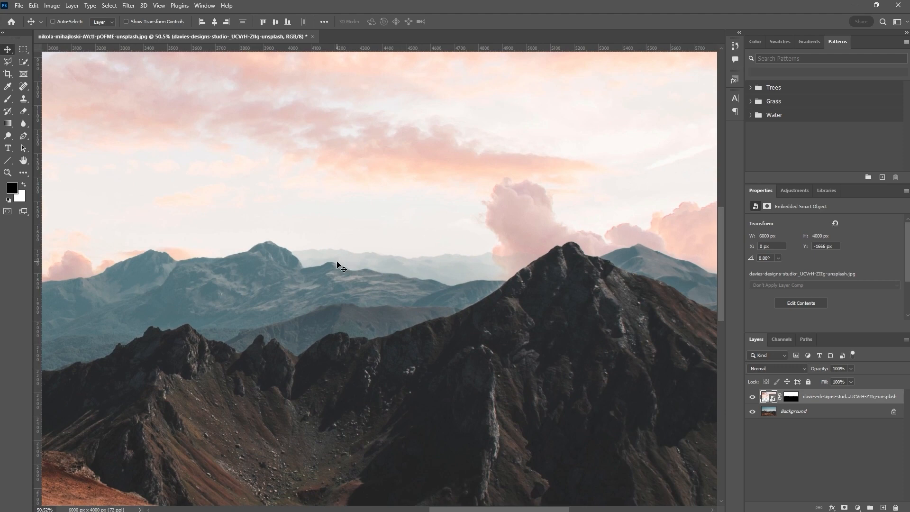
scroll(350, 256, "up", 3)
left_click_drag(381, 272, 170, 274)
left_click_drag(330, 277, 619, 246)
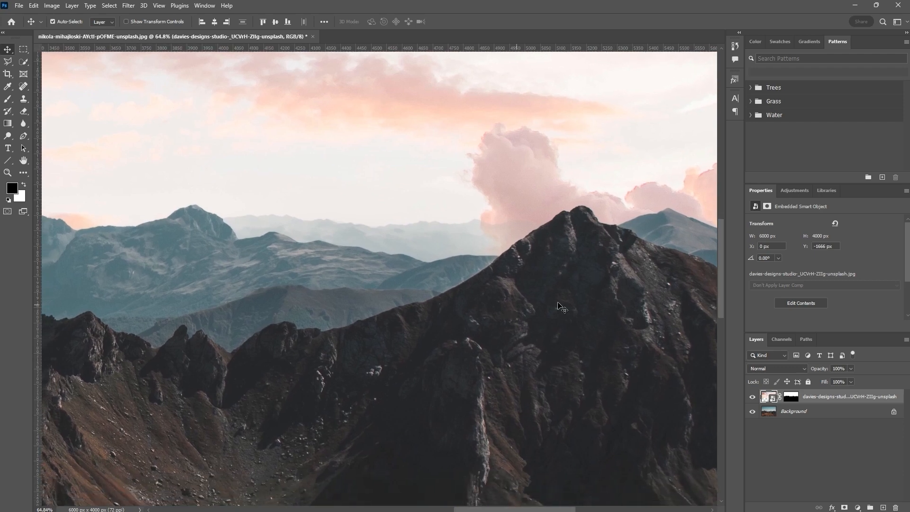
left_click(795, 400)
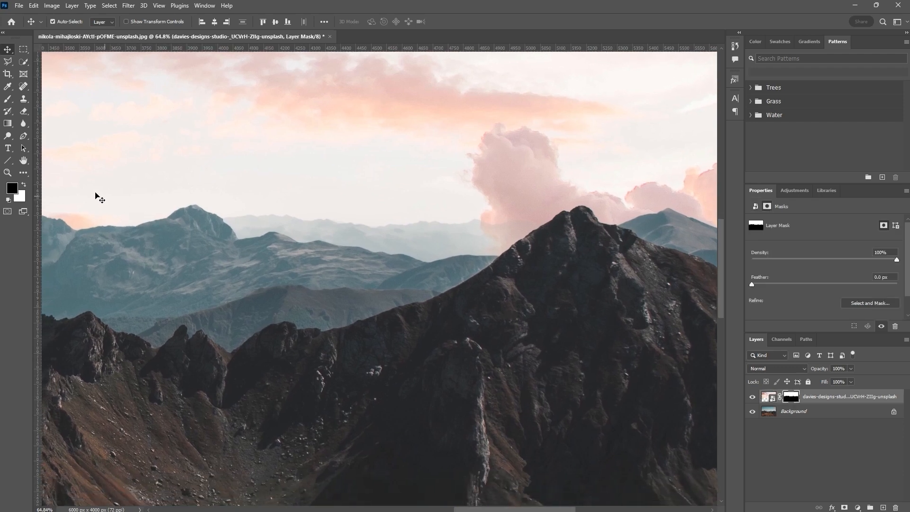
key("b")
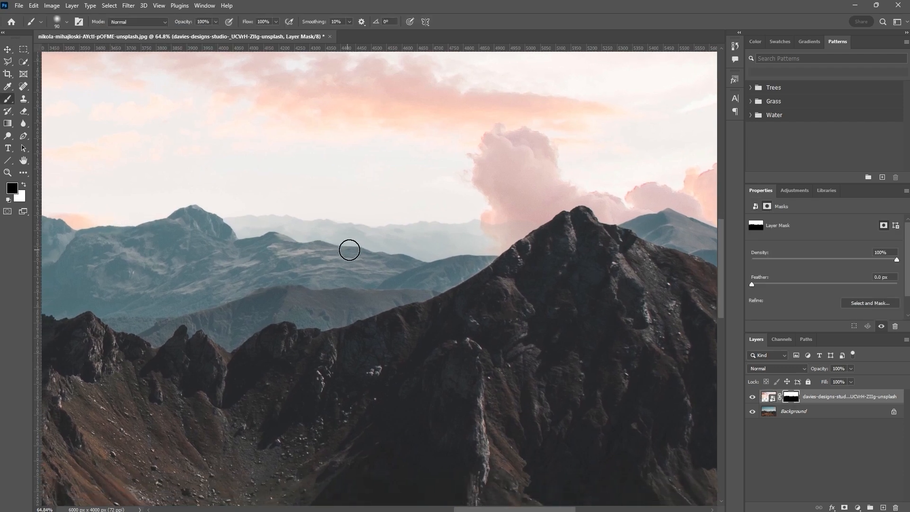
mouse_move(350, 246)
left_mouse_down()
mouse_move(270, 239)
mouse_move(377, 241)
left_mouse_up()
left_click_drag(255, 239, 289, 231)
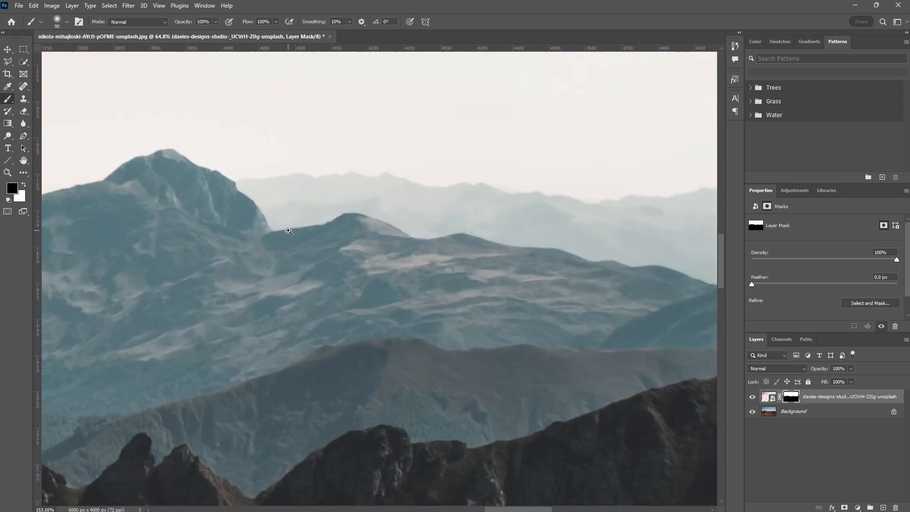
mouse_move(336, 209)
left_mouse_down()
mouse_move(571, 231)
mouse_move(378, 242)
mouse_move(539, 256)
left_mouse_up()
left_click_drag(607, 248, 211, 257)
mouse_move(343, 263)
left_mouse_down()
mouse_move(430, 262)
mouse_move(388, 246)
mouse_move(424, 242)
mouse_move(500, 255)
mouse_move(477, 243)
mouse_move(487, 238)
mouse_move(429, 238)
left_mouse_up()
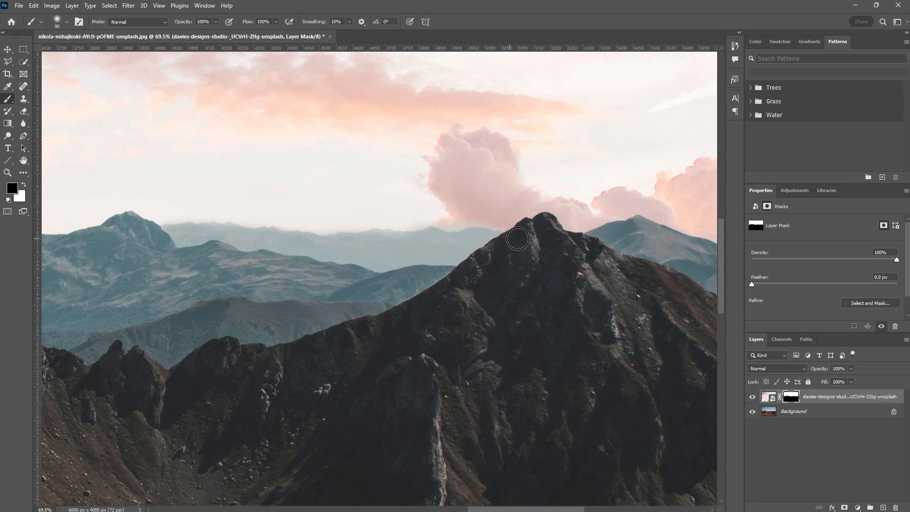
left_click_drag(607, 244, 291, 262)
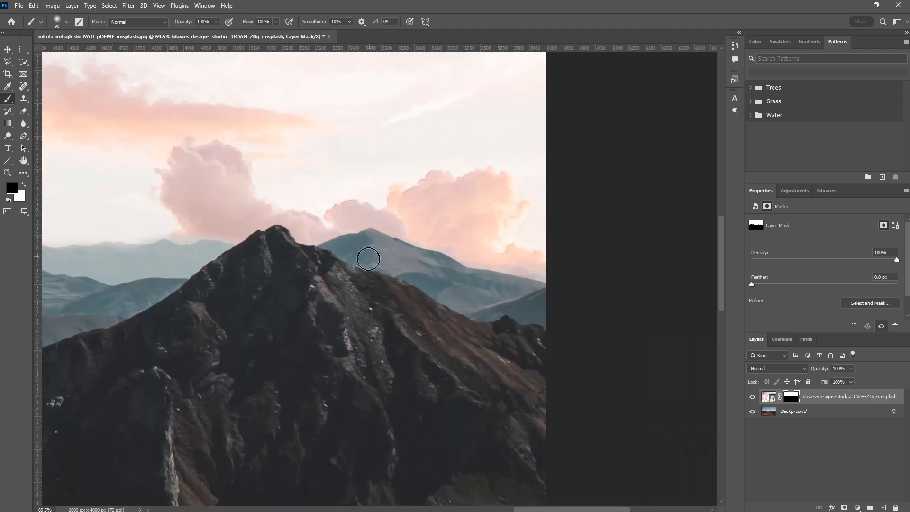
mouse_move(429, 294)
left_mouse_down()
mouse_move(540, 292)
mouse_move(469, 273)
mouse_move(551, 280)
mouse_move(439, 268)
left_mouse_up()
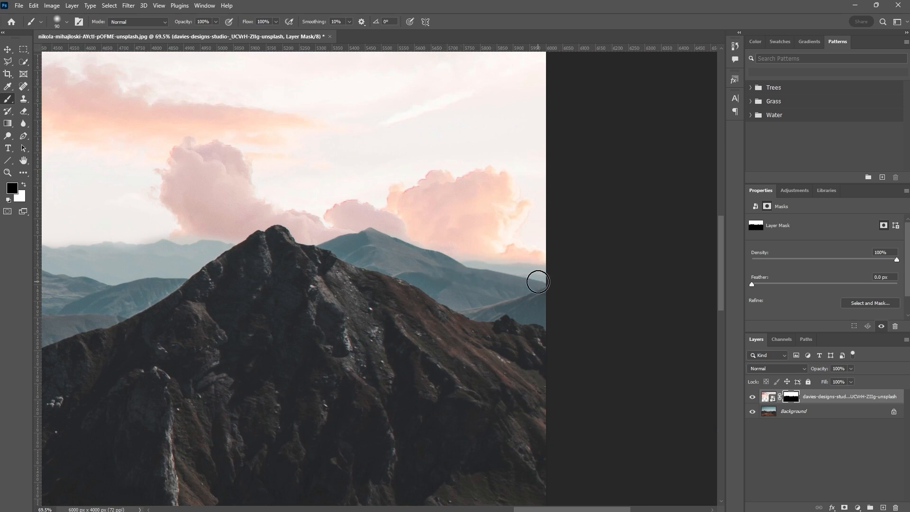
Step: Paint black on the cloud layer mask along the distant ridges beside the left-hand dark peak, up to the photo's left edge
mouse_move(265, 280)
left_mouse_down()
mouse_move(518, 255)
mouse_move(532, 222)
left_mouse_up()
mouse_move(283, 183)
left_mouse_down()
mouse_move(247, 185)
mouse_move(392, 217)
mouse_move(442, 203)
left_mouse_up()
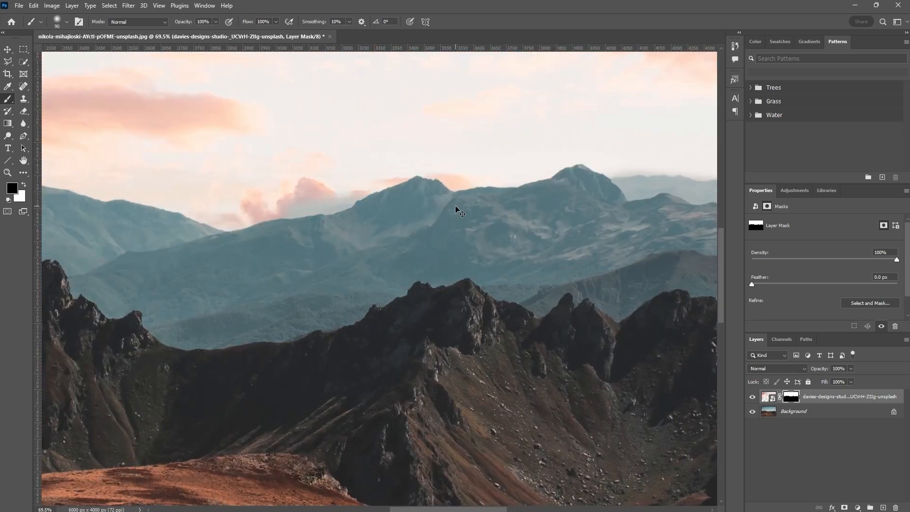
left_click_drag(660, 218, 598, 200)
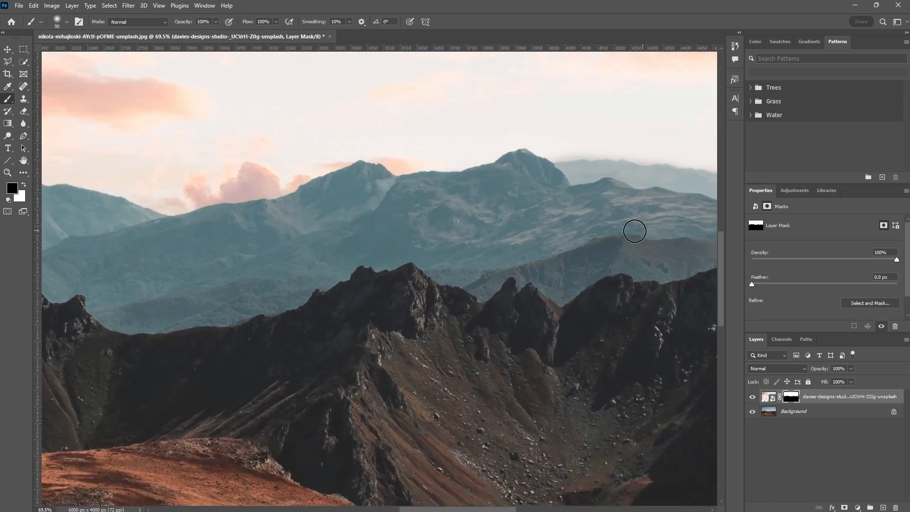
left_click_drag(86, 219, 465, 264)
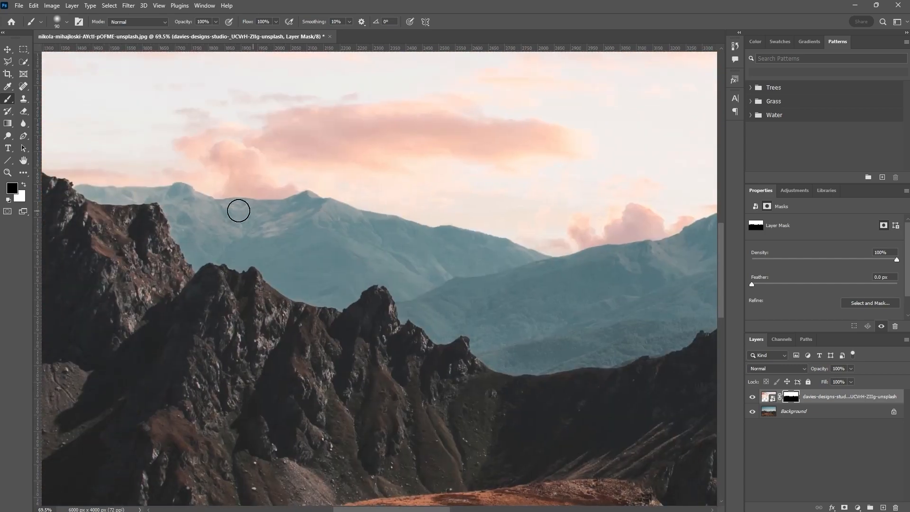
left_click_drag(112, 199, 522, 238)
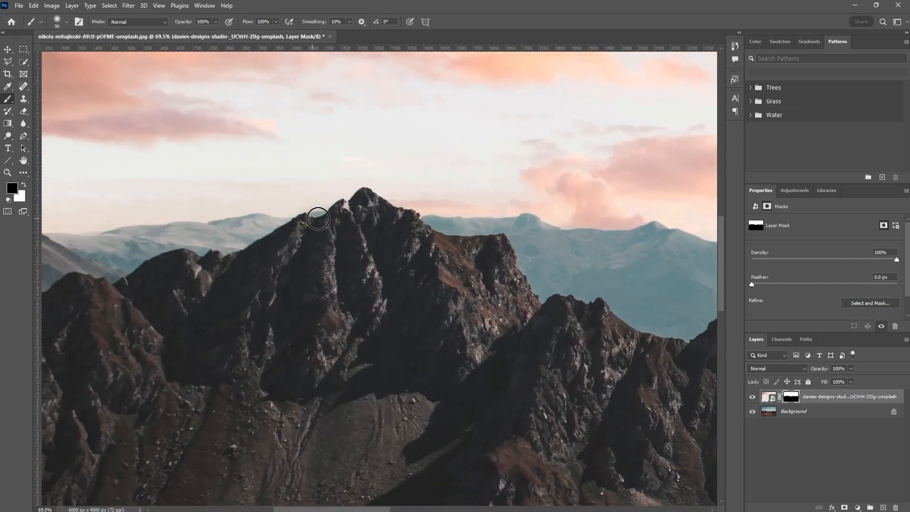
left_click_drag(318, 218, 39, 246)
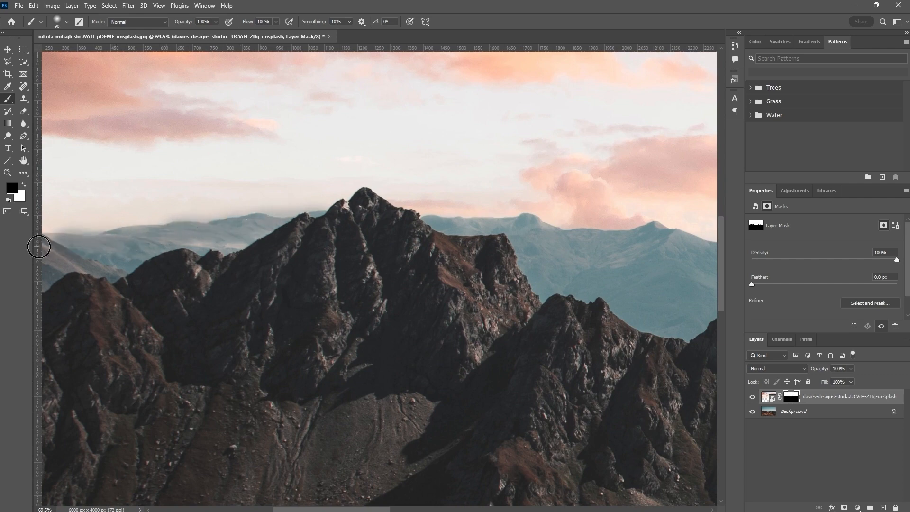
left_click_drag(236, 243, 407, 244)
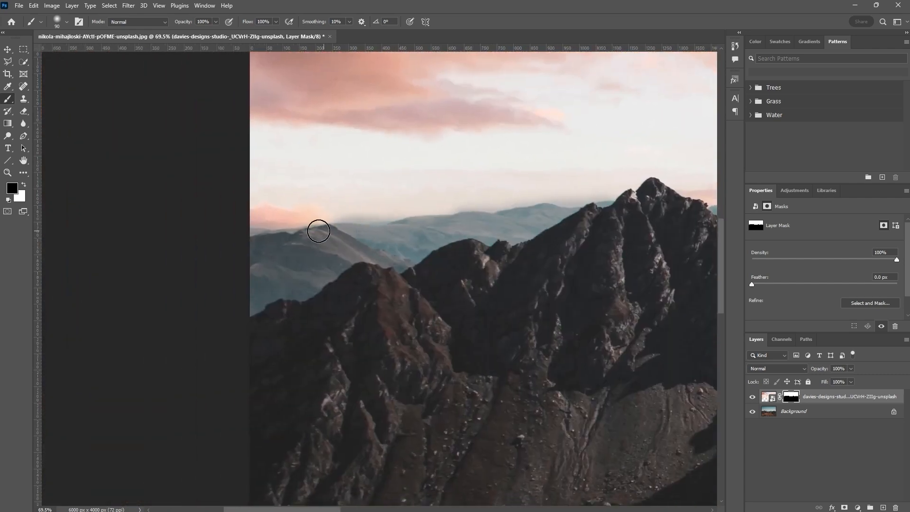
left_click_drag(318, 231, 254, 229)
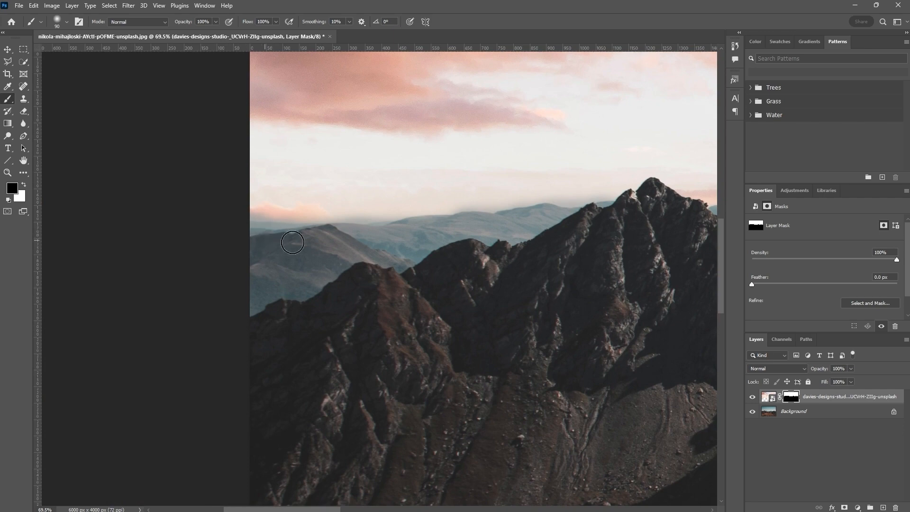
left_click_drag(508, 247, 201, 218)
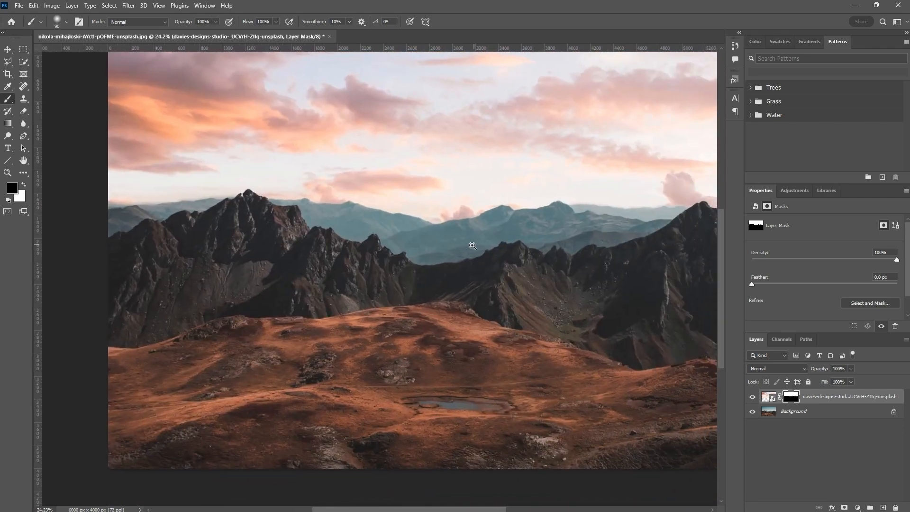
left_click_drag(472, 245, 460, 249)
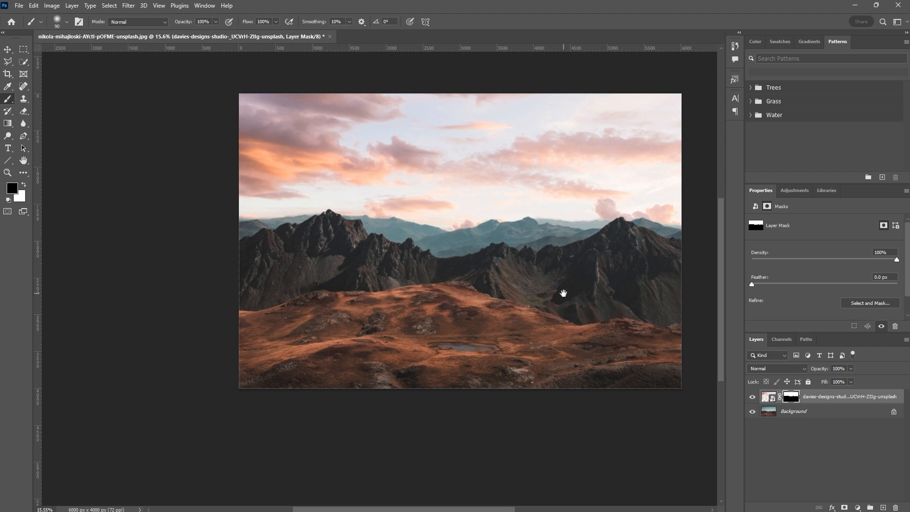
left_click_drag(562, 293, 488, 329)
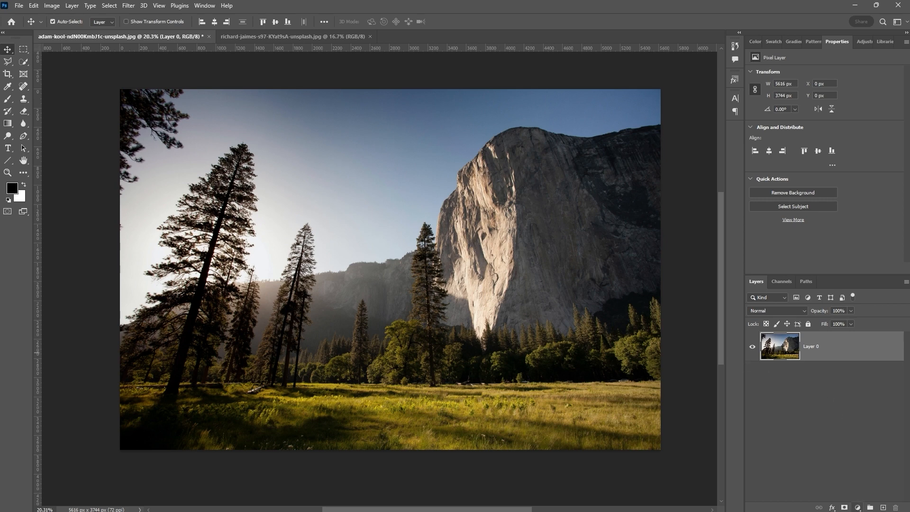
Step: Add a black (000000) Solid Color fill layer to the tree and cliff photo and place it below Layer 0
left_click(857, 507)
left_click(870, 343)
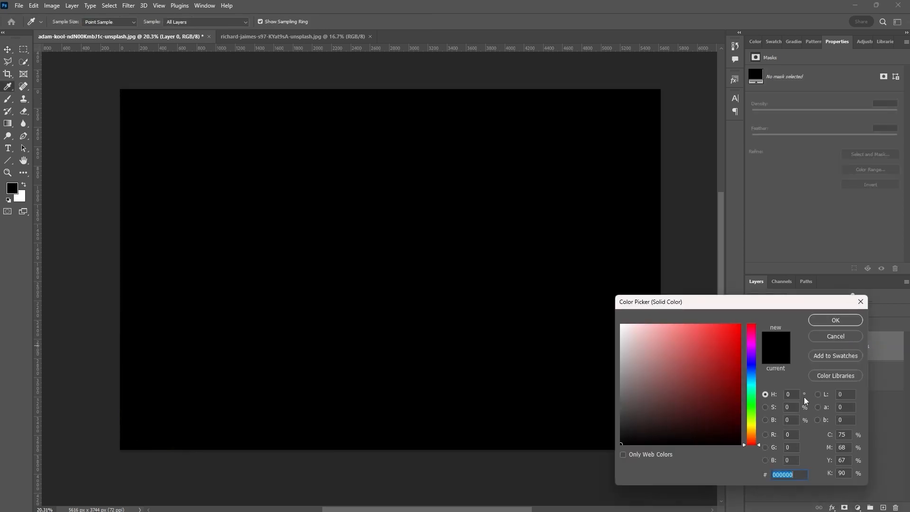
left_click(840, 325)
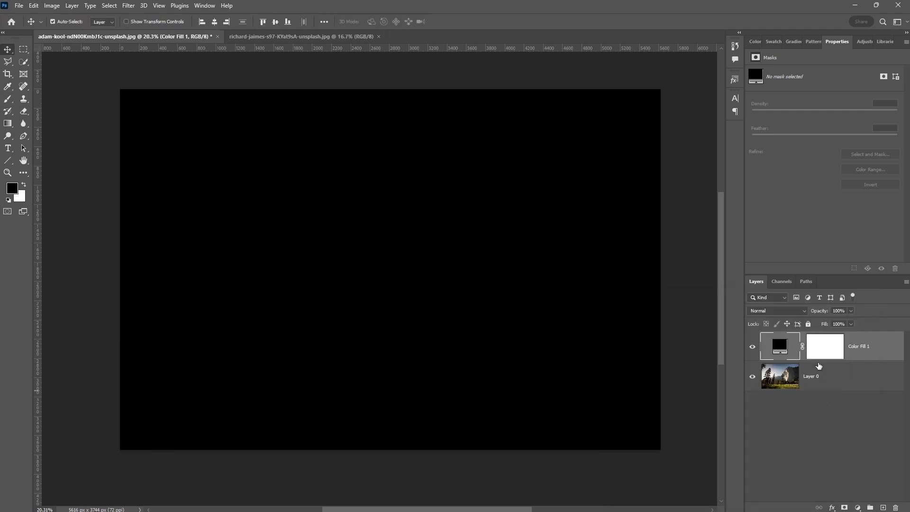
left_click_drag(823, 344, 854, 398)
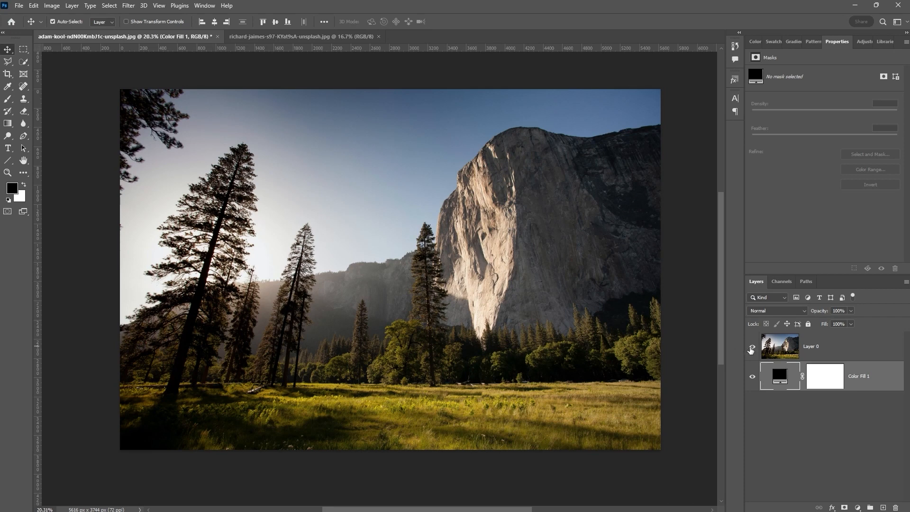
Step: Add a layer mask to Layer 0 of the landscape photo and copy the whole portrait image from the other open document
left_click(784, 351)
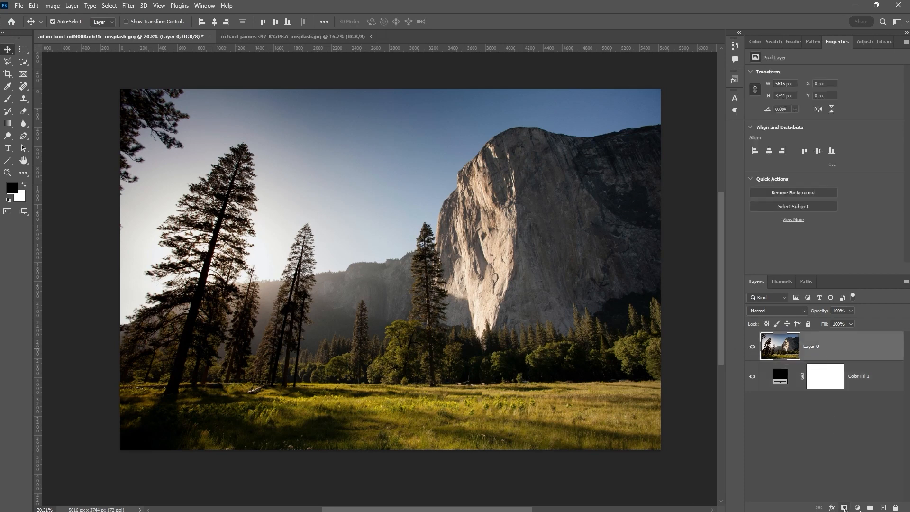
left_click(843, 507)
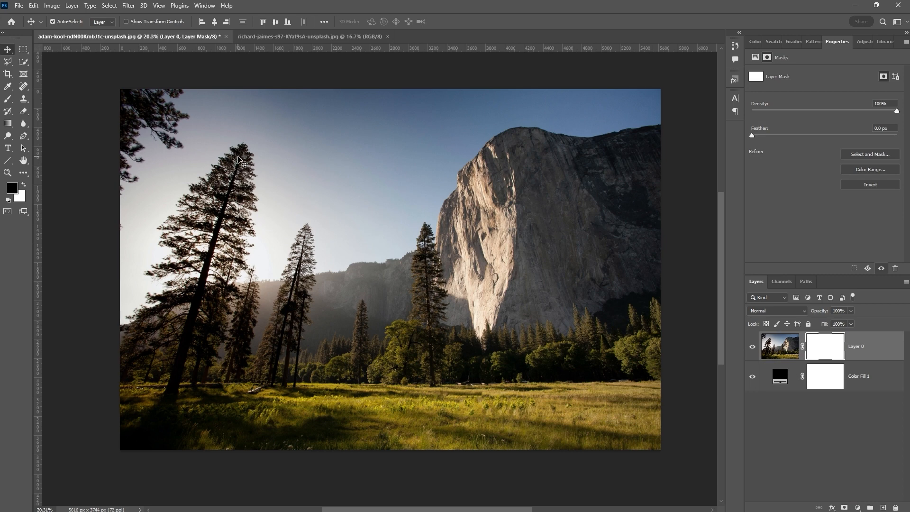
left_click(308, 36)
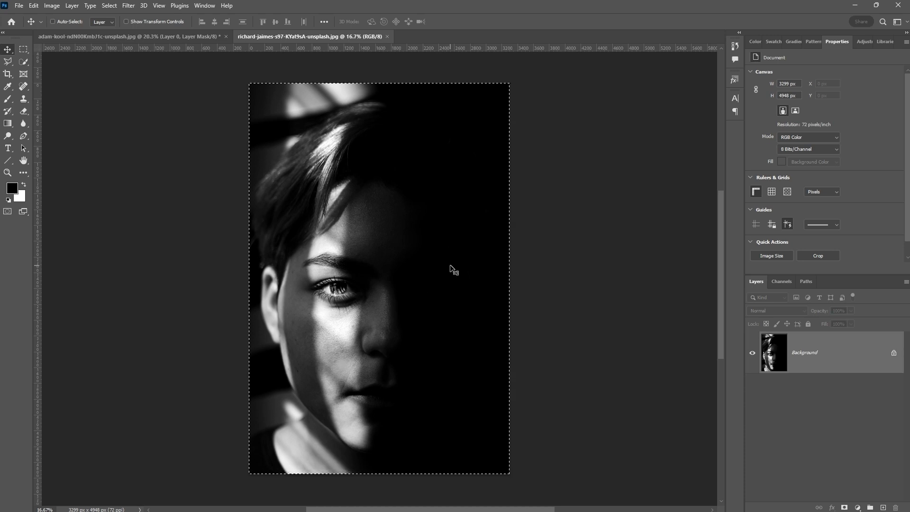
key("ctrl+d")
left_click(148, 40)
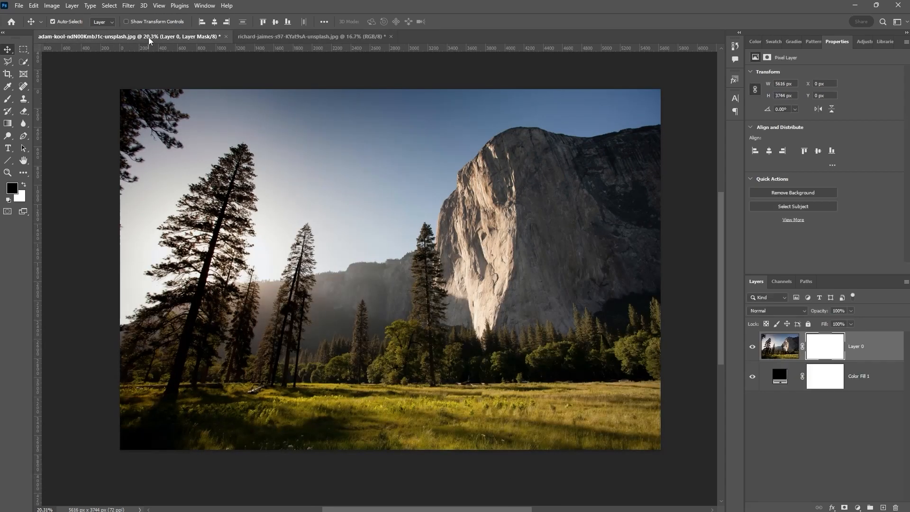
Step: Display Layer 0's mask on its own in the landscape document and paste the copied portrait into it
key("ctrl+0")
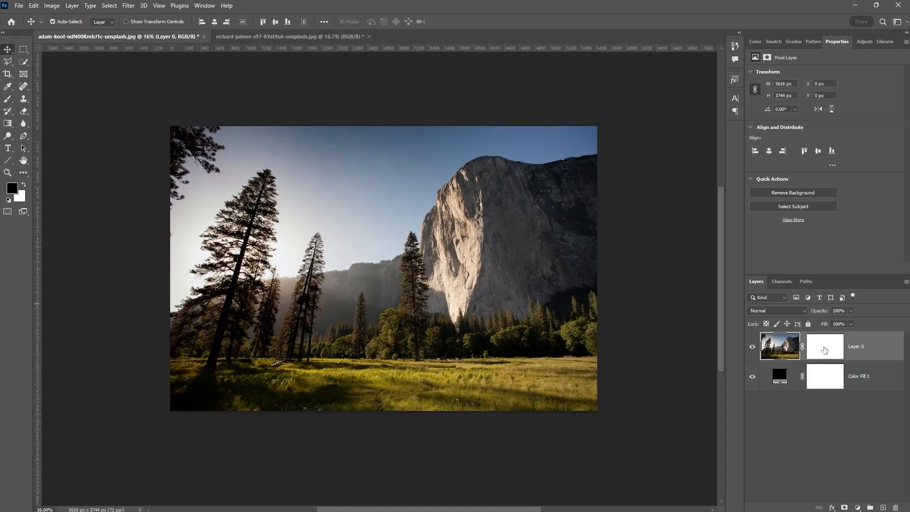
left_click(824, 350)
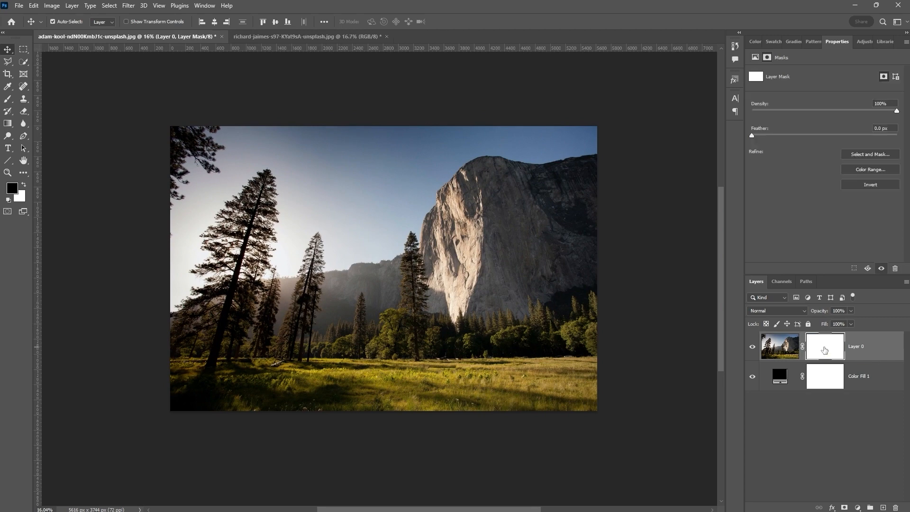
left_click(824, 350, "alt")
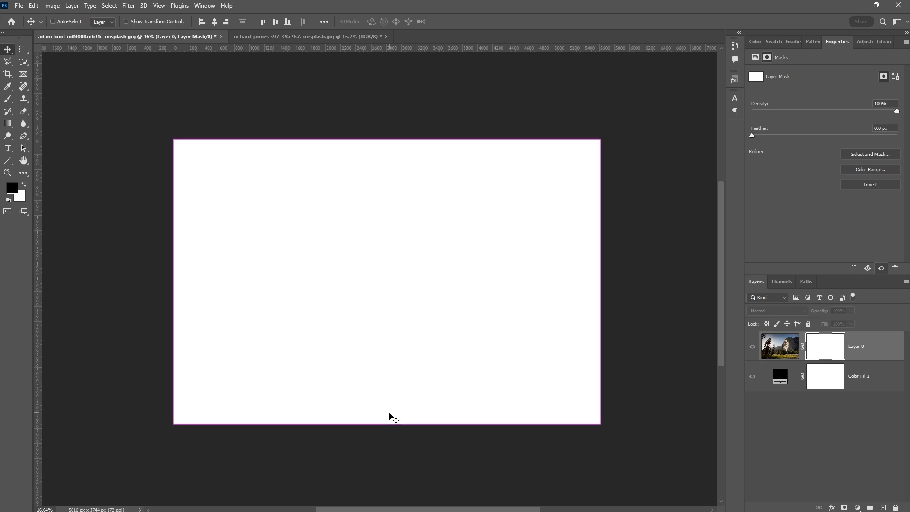
key("ctrl+v")
Step: Scale the portrait inside the mask to 75.69% to fit the canvas height, return to the masked image and deselect
left_click_drag(388, 416, 395, 310)
key("ctrl+t")
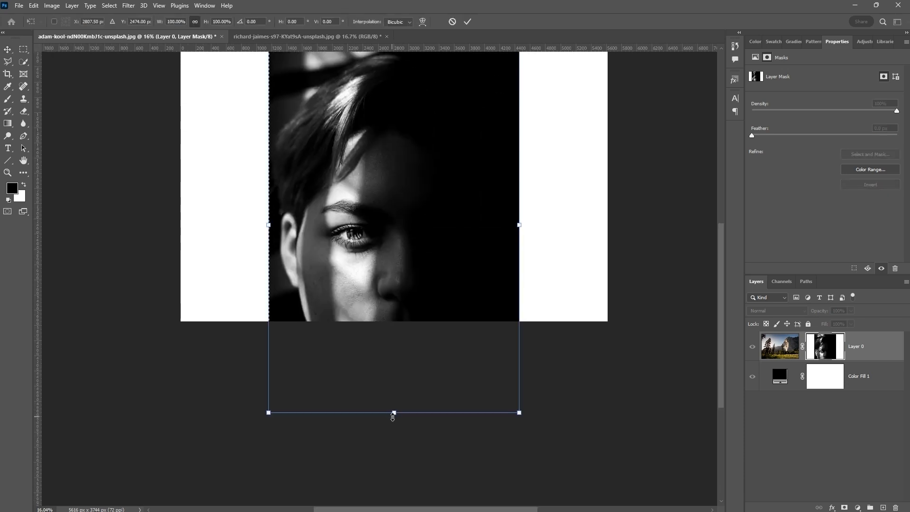
left_click_drag(393, 416, 408, 325)
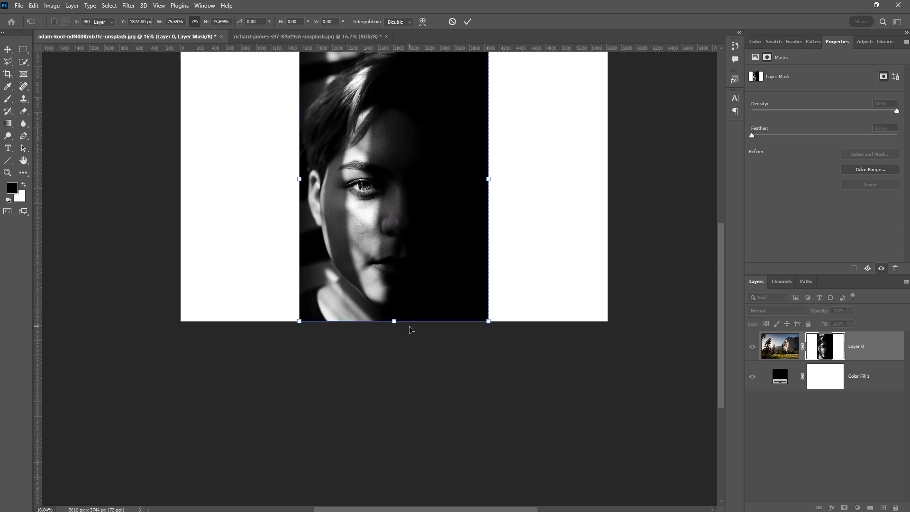
key("Return")
left_click_drag(417, 270, 417, 384)
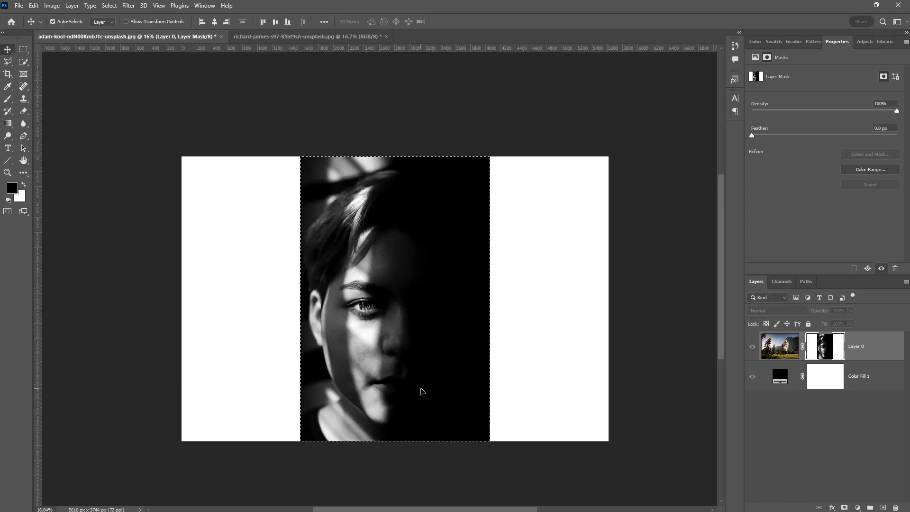
left_click(784, 347)
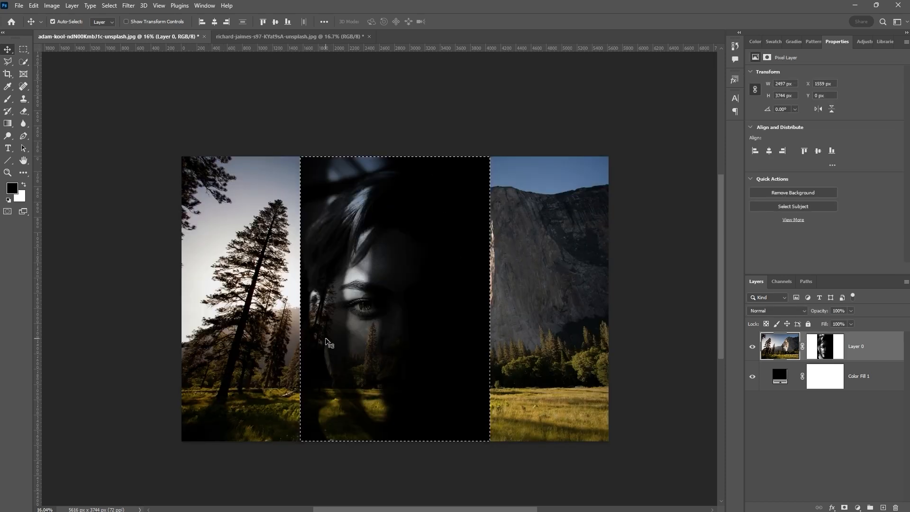
key("ctrl+d")
Step: Unlink the portrait mask from Layer 0's image and move only the mask to the right, centred at about X 3368.5 px
left_click(813, 351)
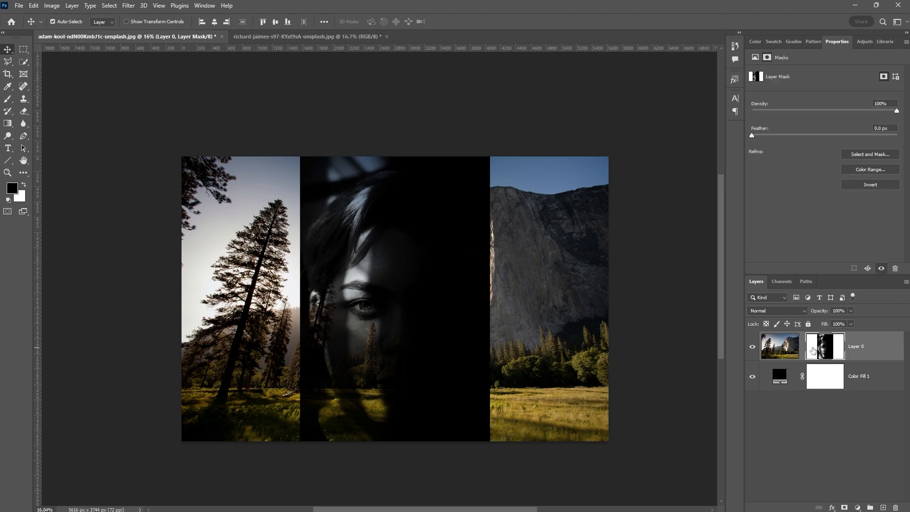
left_click_drag(456, 315, 496, 321)
key("ctrl+t")
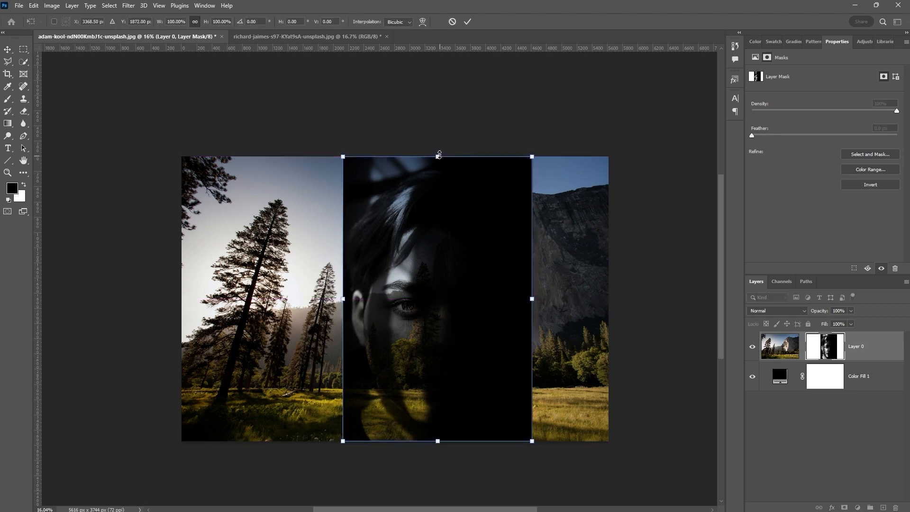
left_click_drag(439, 155, 439, 155)
key("Return")
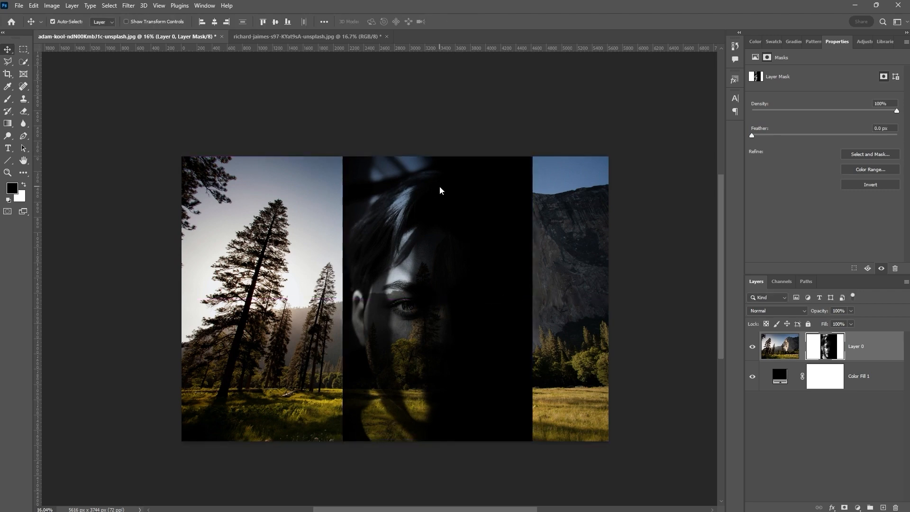
Step: Nudge the portrait mask sideways until the tall middle tree falls over the face's visible eye, and relink the mask to Layer 0
key("shift+Right")
key("shift+Right")
key("shift+Right")
key("shift+Right")
key("shift+Right")
key("shift+Right")
key("shift+Right")
key("shift+Right")
key("shift+Right")
key("shift+Right")
key("shift+Right")
key("shift+Right")
key("shift+Right")
key("shift+Right")
key("shift+Right")
key("shift+Right")
key("shift+Right")
key("shift+Right")
key("shift+Right")
key("shift+Right")
key("shift+Right")
key("shift+Right")
key("shift+Right")
key("shift+Right")
key("shift+Right")
key("shift+Right")
key("shift+Right")
key("shift+Right")
key("shift+Right")
key("shift+Right")
key("shift+Right")
key("shift+Right")
key("shift+Right")
key("shift+Right")
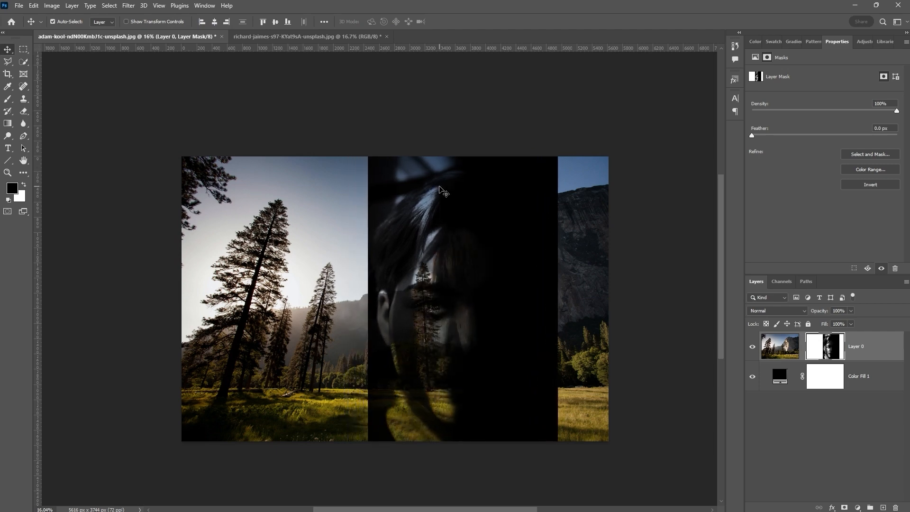
key("shift+Left")
key("shift+Left")
key("shift+Left")
key("shift+Left")
key("shift+Left")
key("shift+Left")
key("shift+Left")
key("shift+Left")
key("shift+Left")
key("shift+Left")
key("shift+Left")
key("shift+Left")
key("shift+Left")
key("shift+Left")
key("shift+Left")
key("shift+Left")
key("shift+Left")
key("shift+Left")
key("shift+Left")
key("shift+Left")
key("shift+Left")
key("shift+Left")
key("shift+Left")
key("shift+Left")
key("shift+Left")
key("shift+Left")
key("shift+Left")
key("shift+Left")
key("shift+Left")
key("shift+Left")
key("shift+Left")
key("shift+Left")
key("shift+Left")
key("shift+Left")
key("shift+Left")
key("shift+Left")
key("shift+Left")
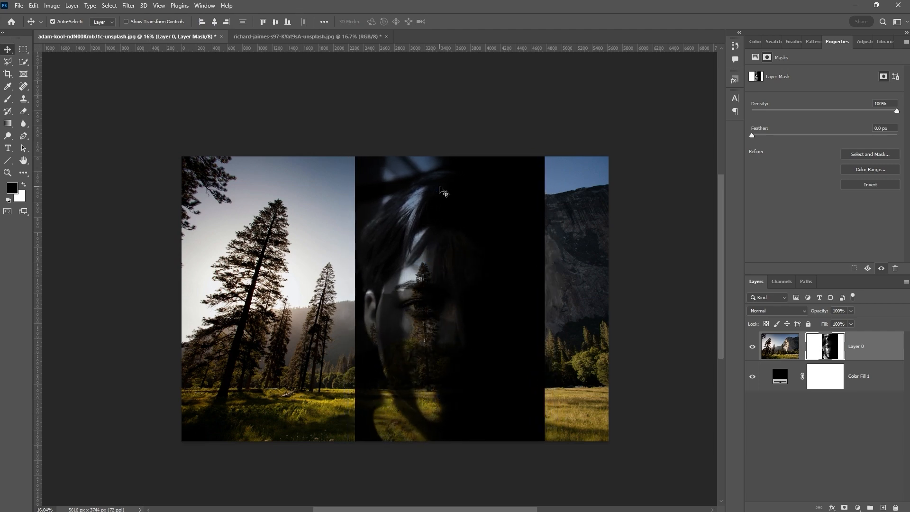
key("shift+Right")
key("shift+Right")
key("shift+Right")
key("shift+Right")
key("shift+Right")
key("shift+Right")
key("shift+Right")
key("shift+Right")
key("shift+Right")
key("shift+Right")
key("shift+Right")
key("shift+Right")
key("shift+Right")
key("shift+Right")
key("shift+Right")
key("shift+Right")
key("shift+Right")
key("shift+Right")
key("shift+Right")
key("shift+Right")
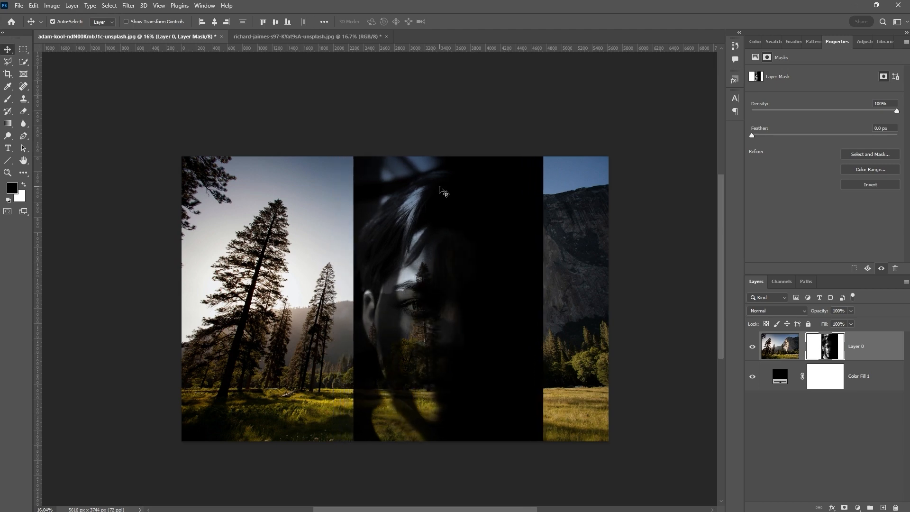
left_click(799, 348)
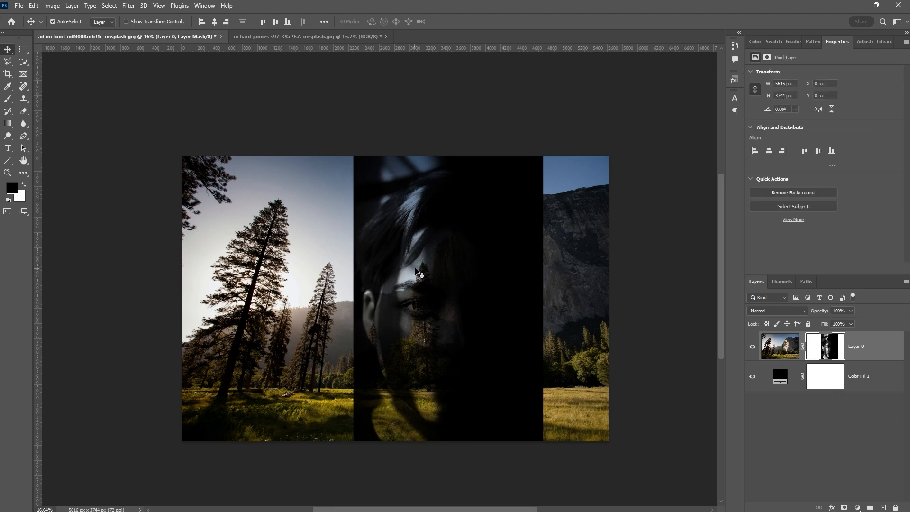
Step: Crop the canvas to the portrait mask's side edges, about 2487 px wide at the full 3744 px height
key("c")
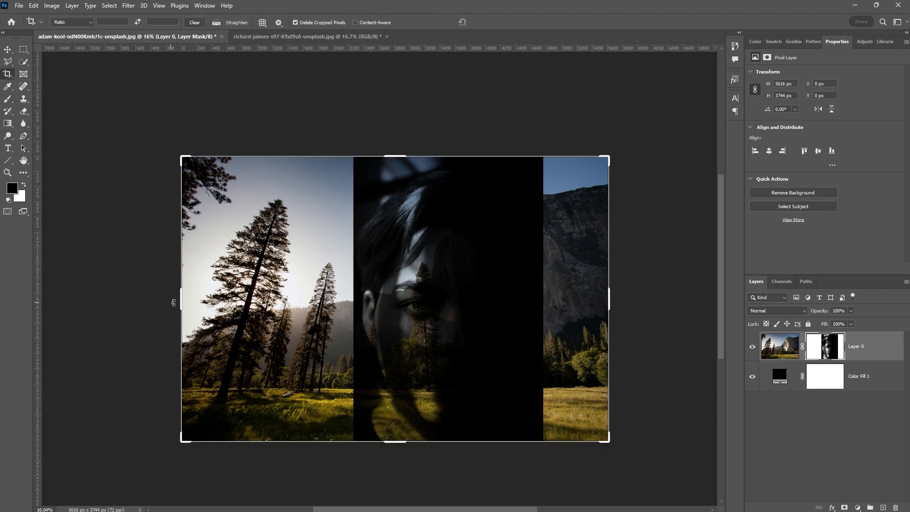
left_click_drag(181, 301, 268, 300)
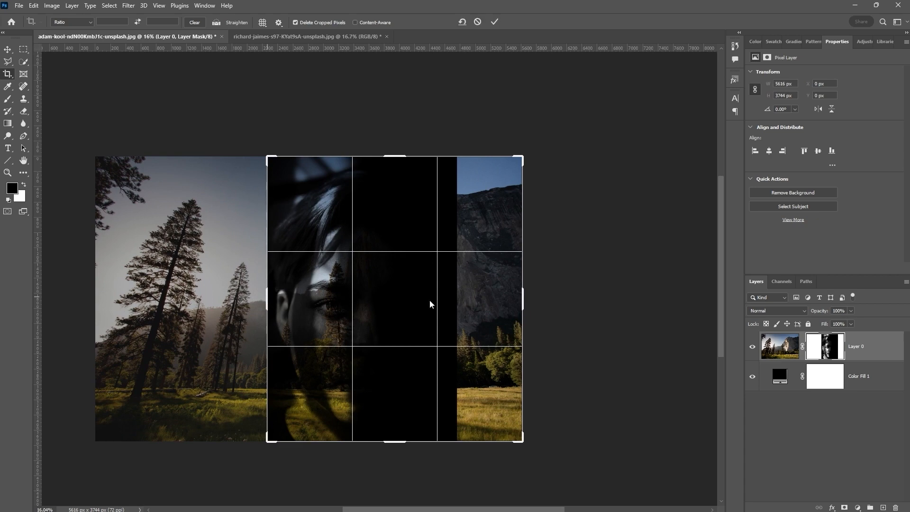
left_click_drag(523, 300, 492, 299)
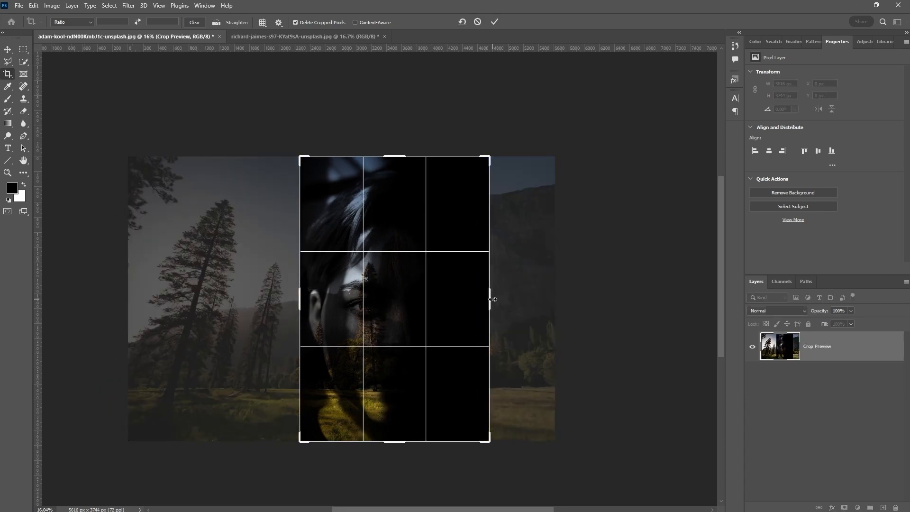
key("Return")
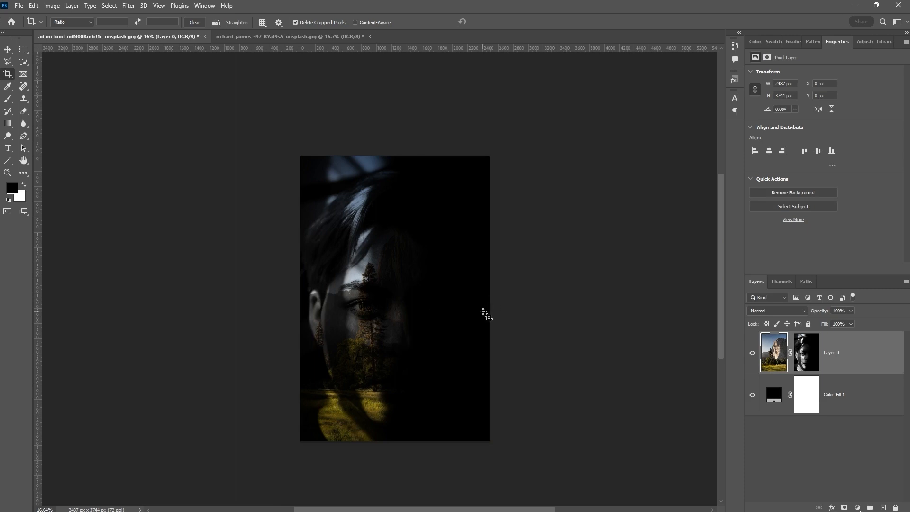
Step: Brighten Layer 0's landscape image with Curves, raising the RGB curve at input 115 to output 218
left_click(812, 353)
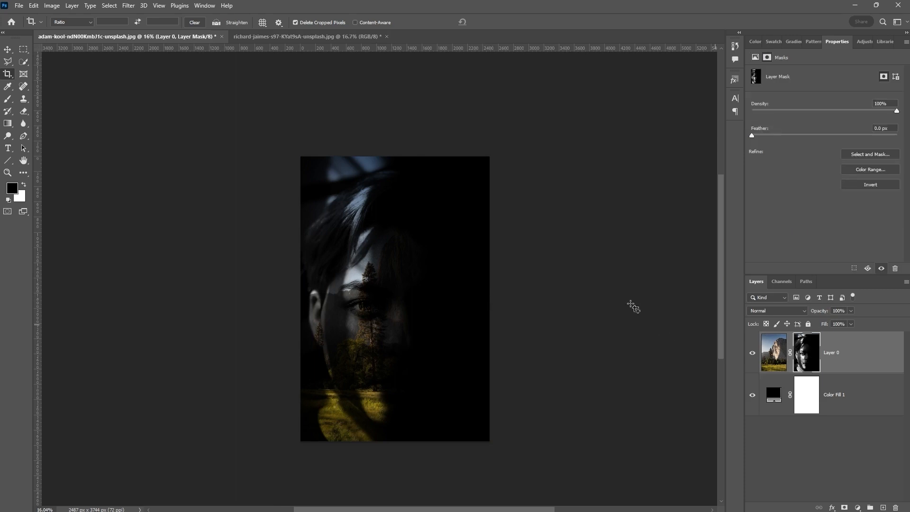
left_click_drag(401, 286, 392, 315)
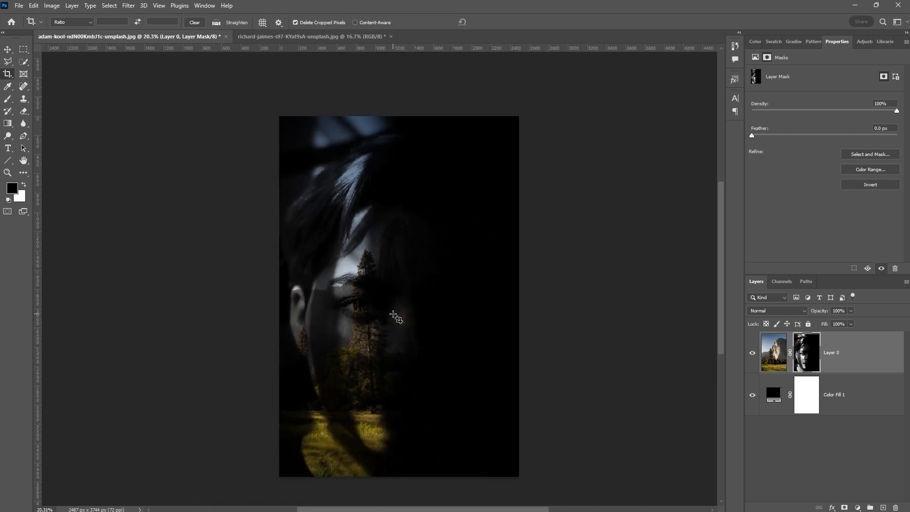
left_click_drag(392, 314, 384, 260)
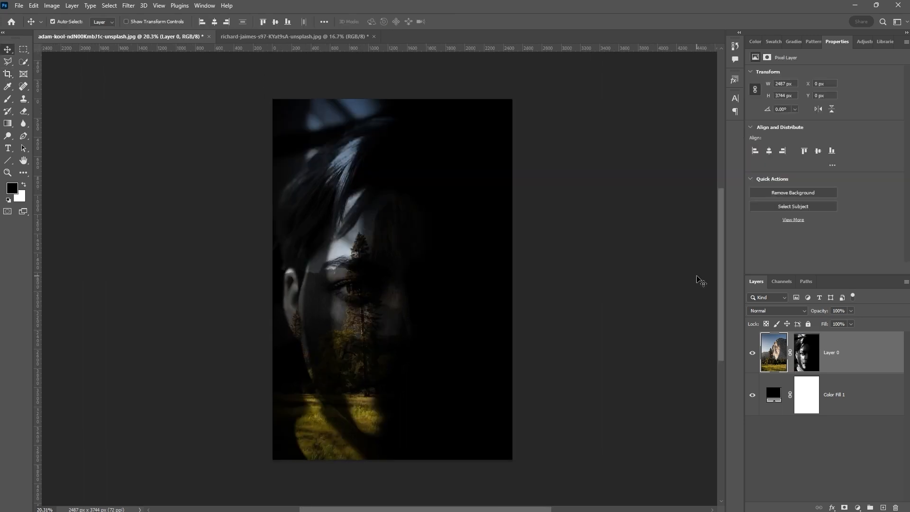
key("ctrl+m")
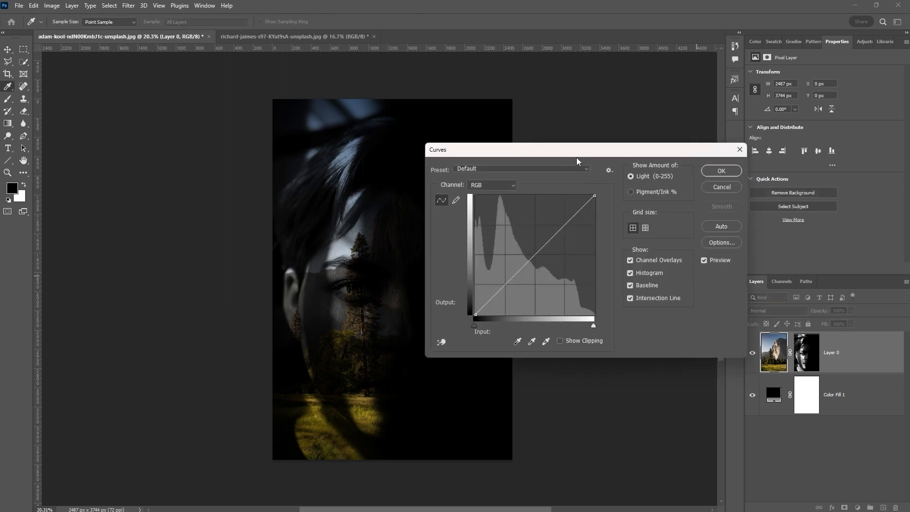
left_click_drag(577, 153, 689, 152)
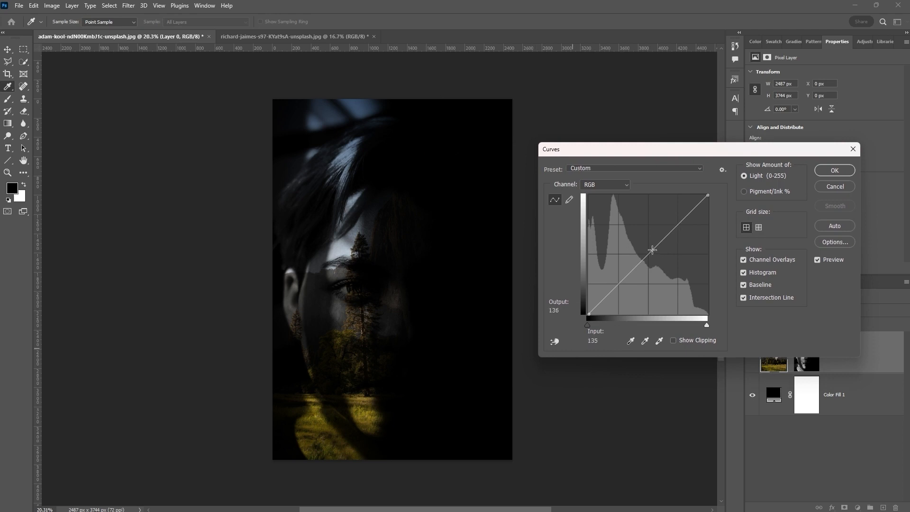
left_click_drag(652, 250, 644, 218)
left_click_drag(644, 221, 642, 212)
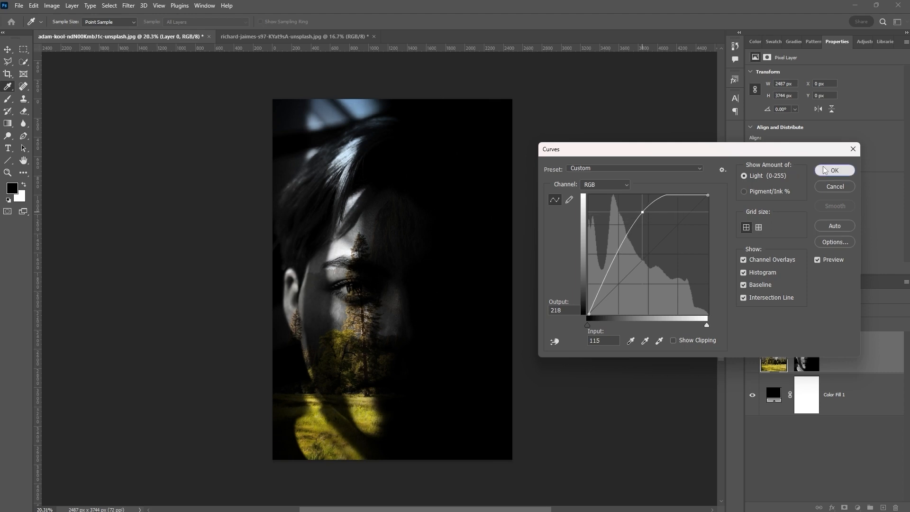
left_click(834, 170)
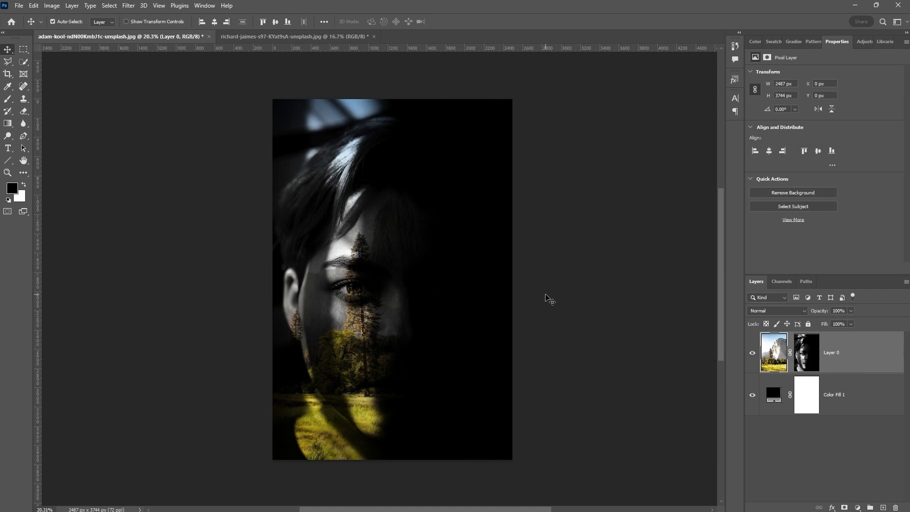